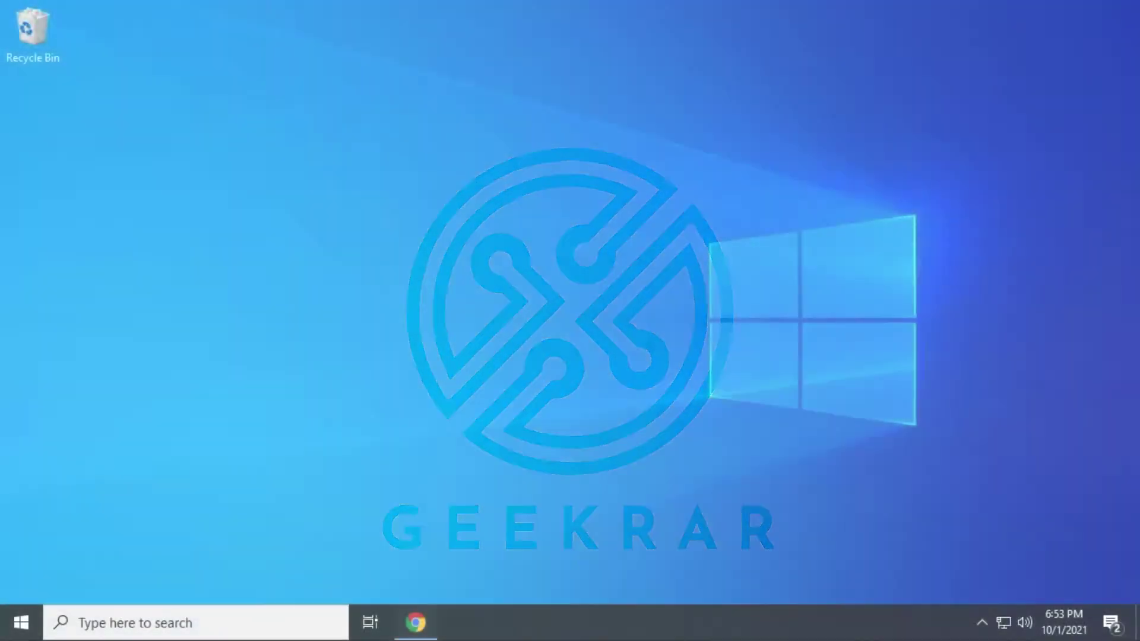
- Launch Chrome, search Google for 'phantom app' and open phantom.app from the results
{"action": "left_click", "coordinate": [416, 621]}
{"action": "left_click", "coordinate": [480, 244]}
{"action": "type", "text": "phantom app"}
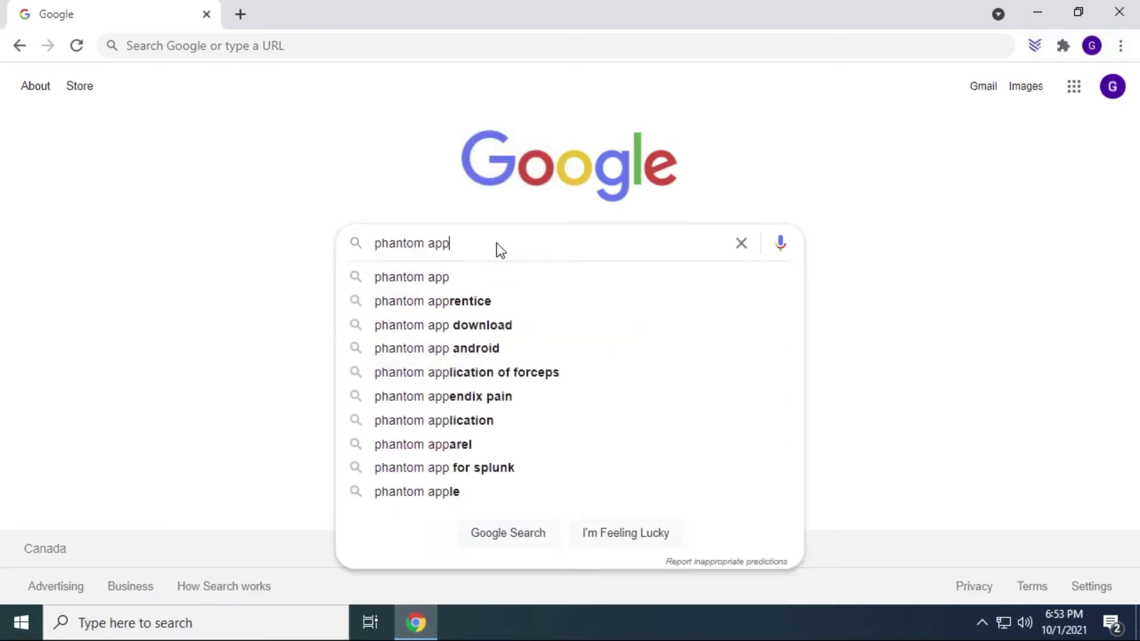
{"action": "key", "text": "Return"}
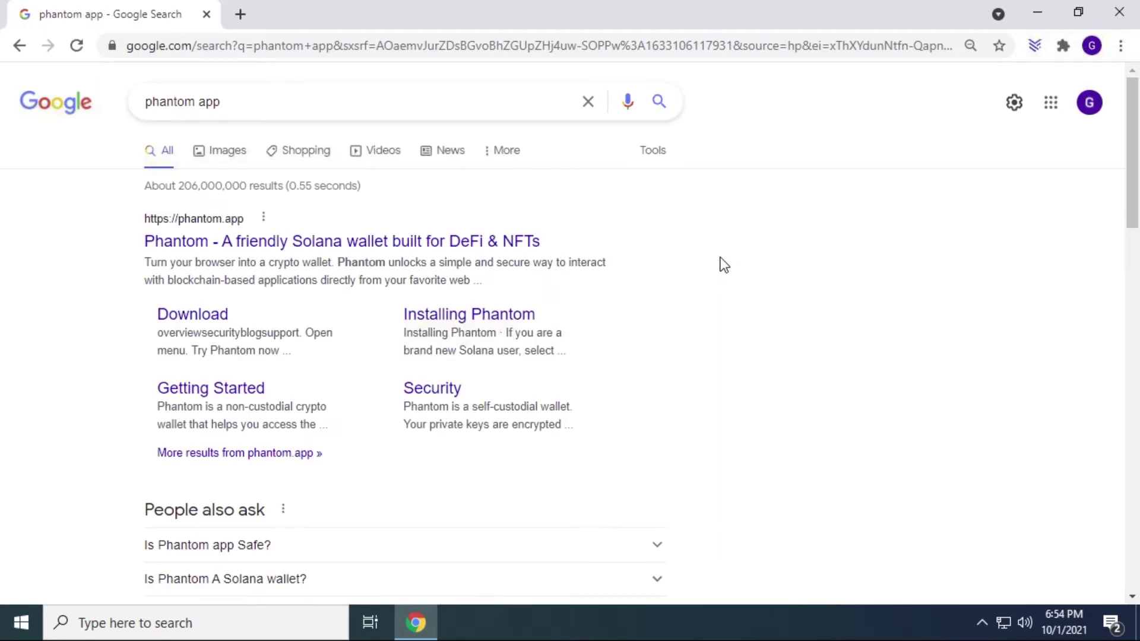
{"action": "left_click", "coordinate": [399, 240]}
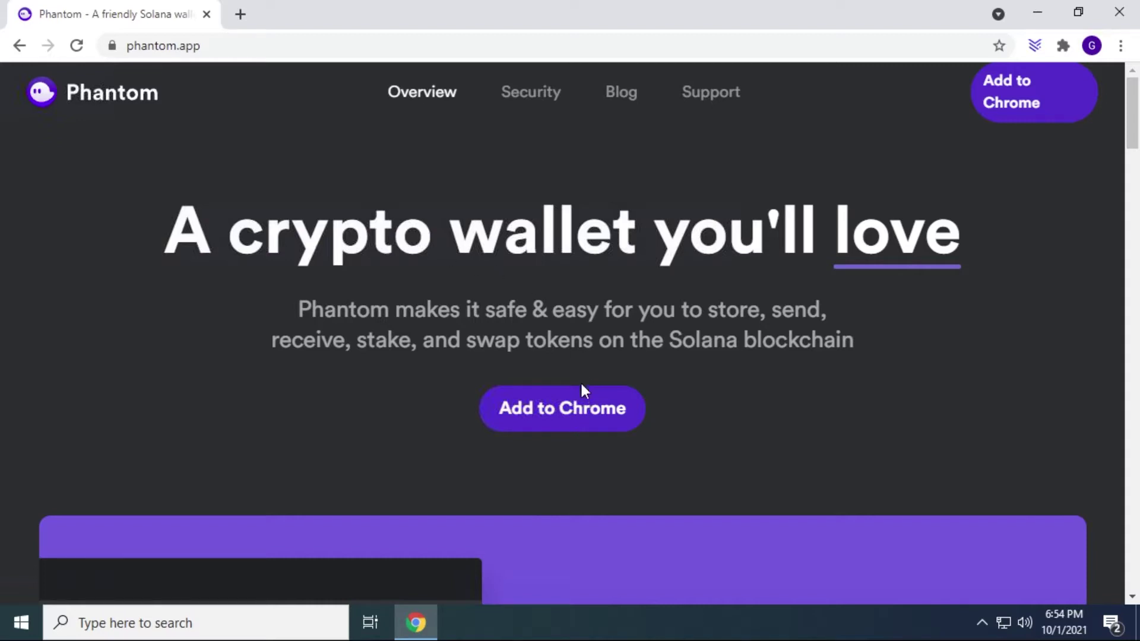
- Add the Phantom extension to Chrome from its Web Store listing
{"action": "left_click", "coordinate": [573, 408]}
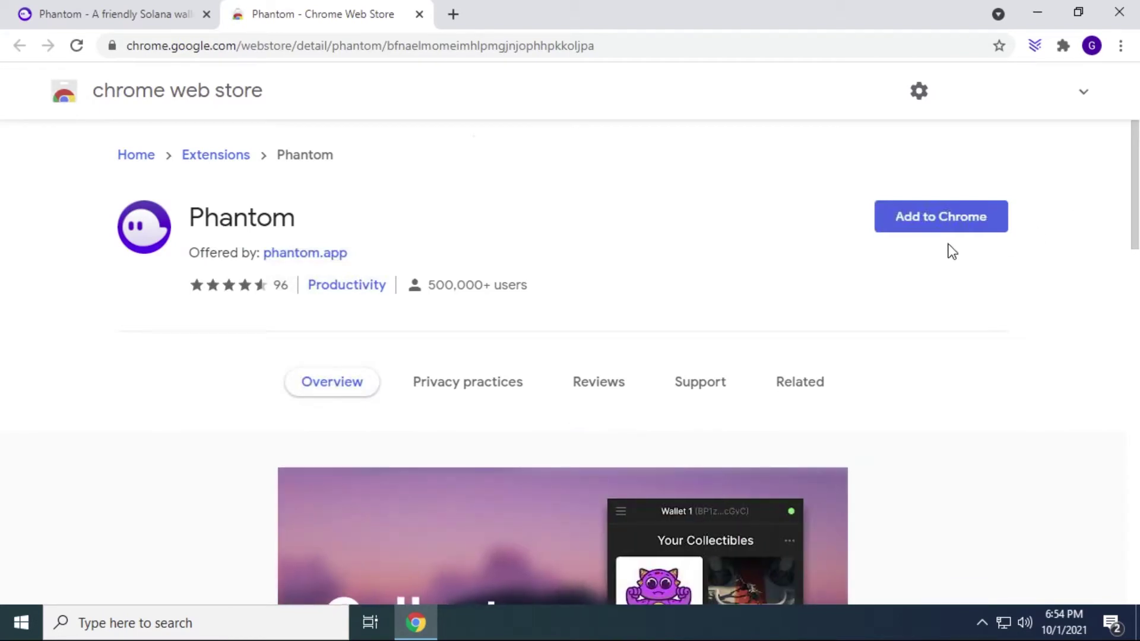
{"action": "left_click", "coordinate": [948, 218]}
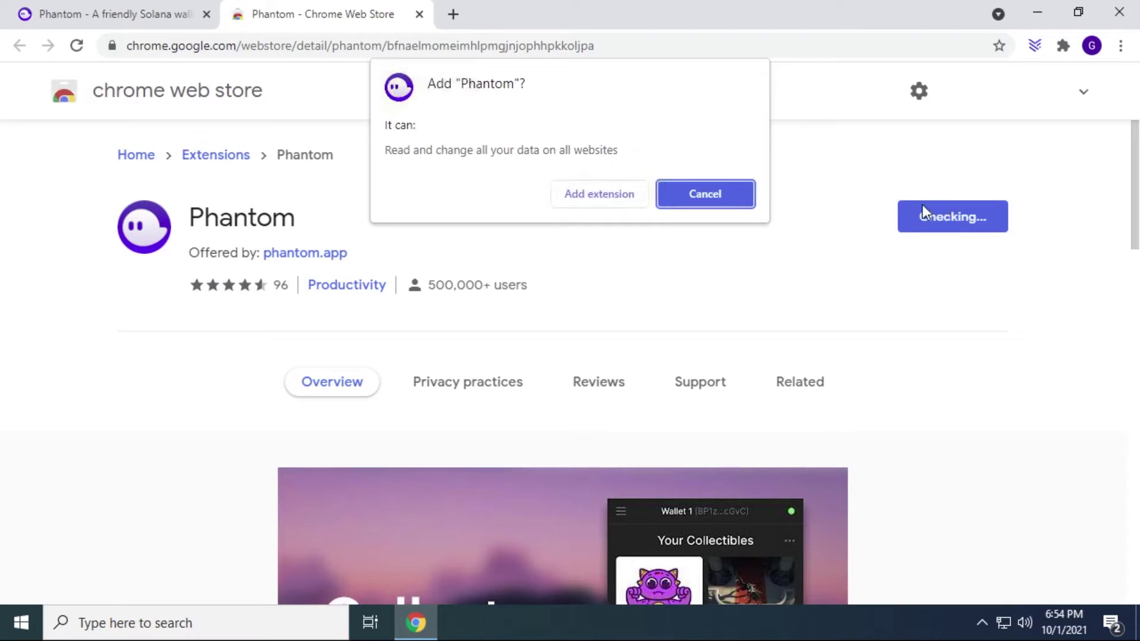
{"action": "left_click", "coordinate": [599, 193]}
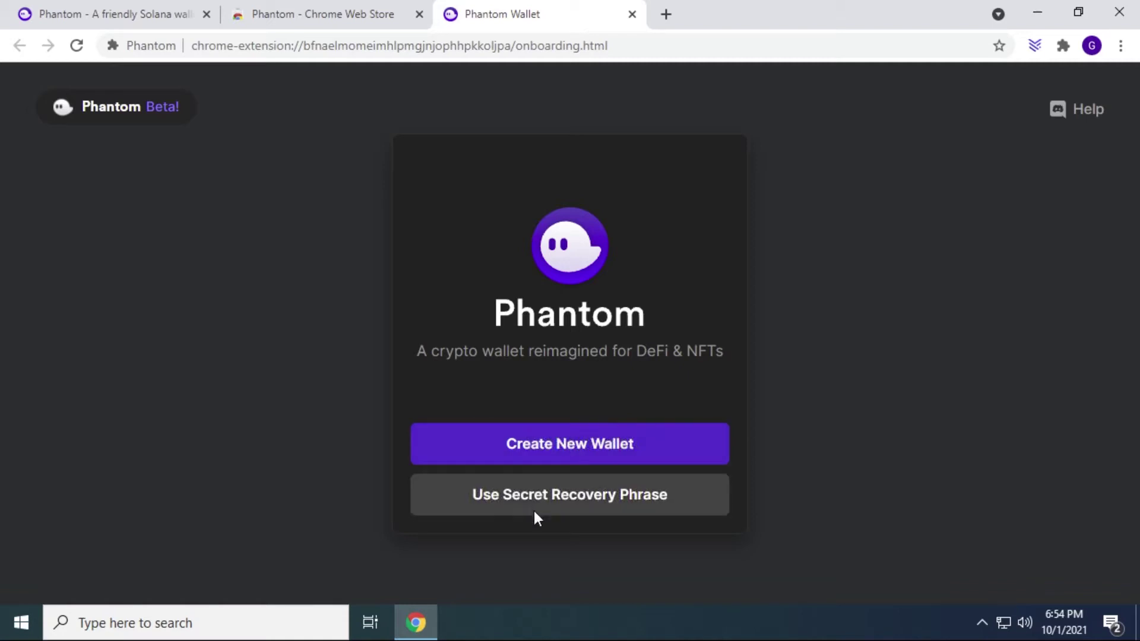
- Create a new wallet and confirm its secret recovery phrase has been saved
{"action": "left_click", "coordinate": [596, 450]}
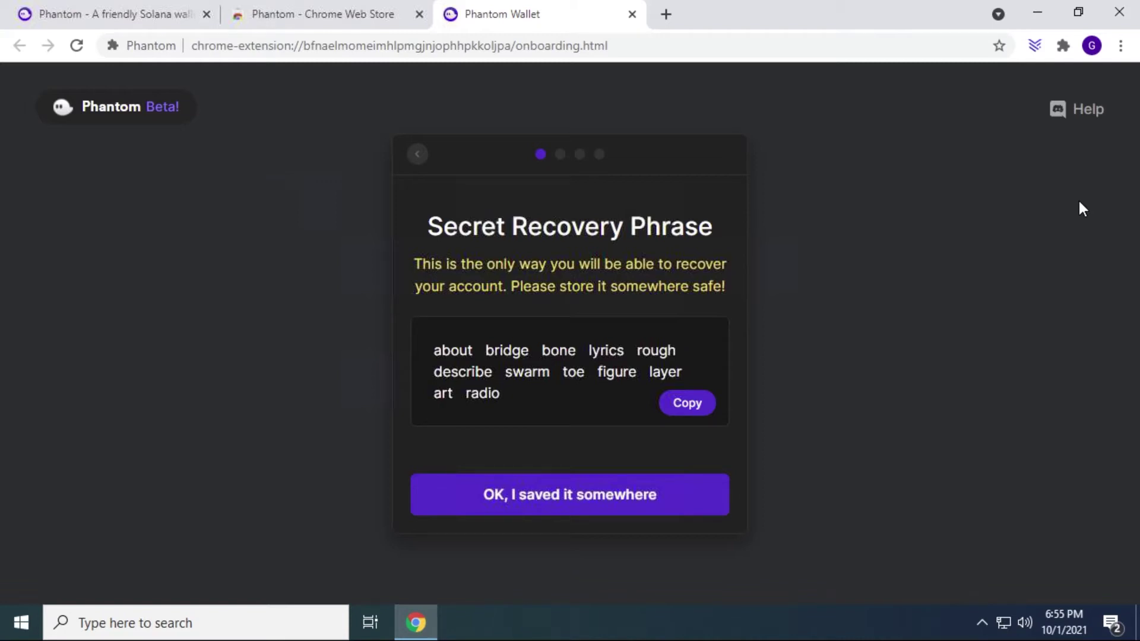
{"action": "left_click", "coordinate": [543, 495]}
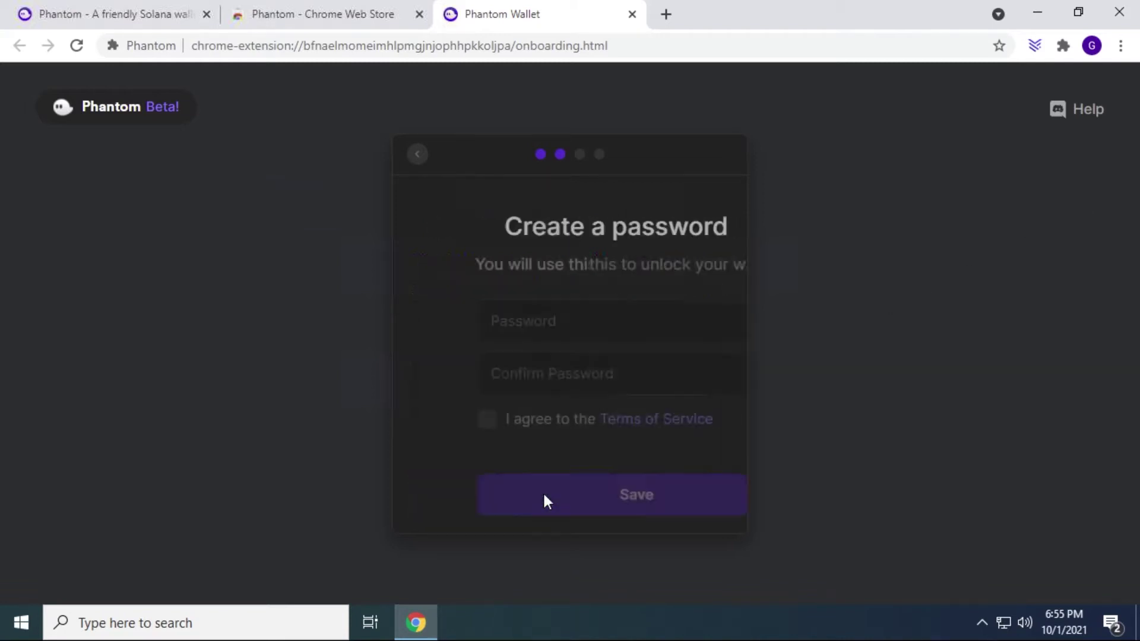
- Enter and confirm the wallet password, agree to the Terms of Service, and save
{"action": "left_click", "coordinate": [573, 321]}
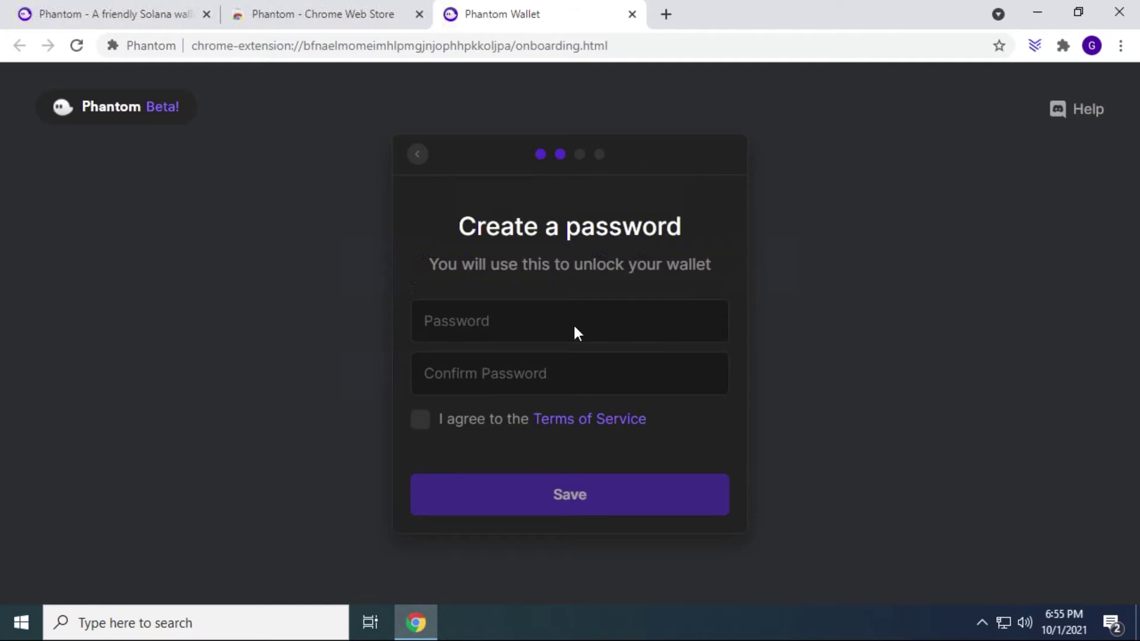
{"action": "type", "text": "**********"}
{"action": "key", "text": "Tab"}
{"action": "type", "text": "******"}
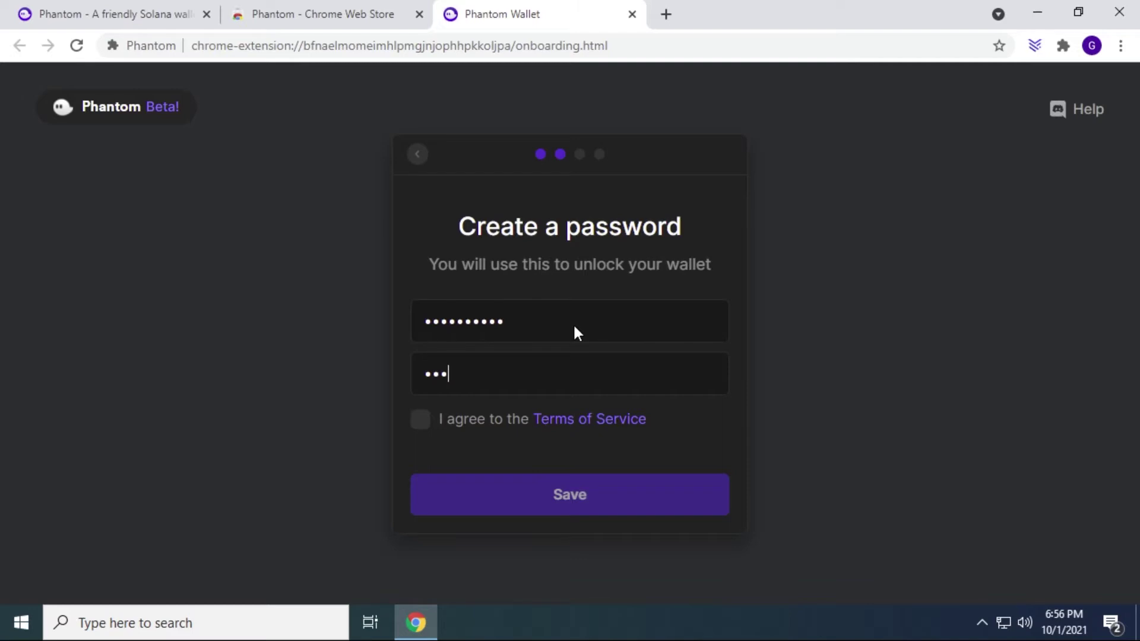
{"action": "type", "text": "****"}
{"action": "left_click", "coordinate": [419, 420]}
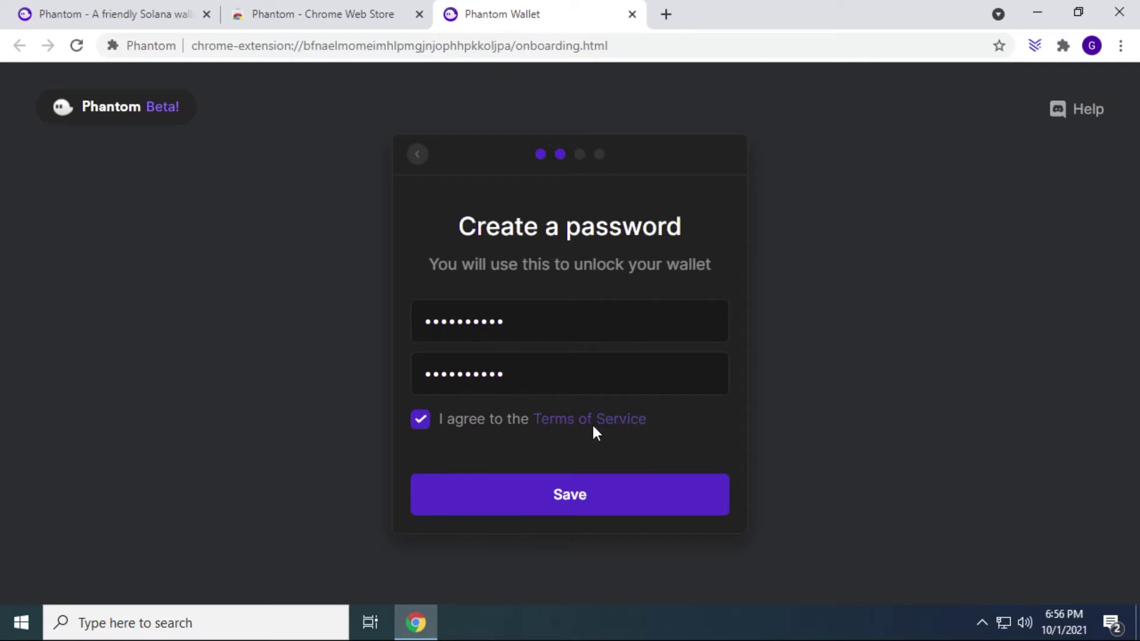
{"action": "left_click", "coordinate": [570, 490]}
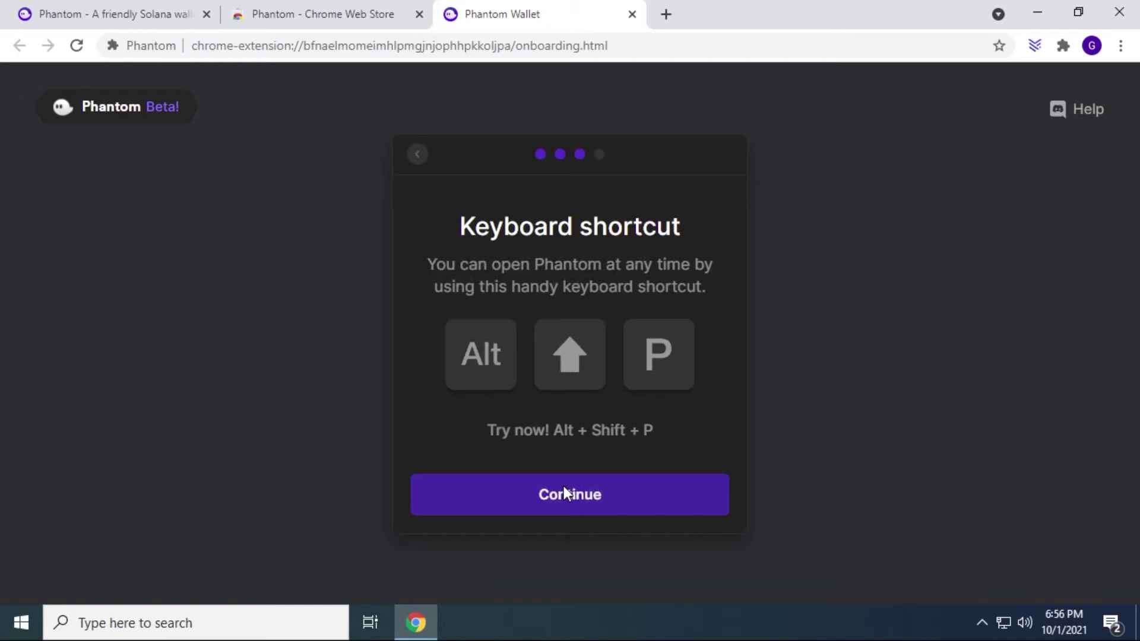
- Open the Wallet 1 popup with the Alt+Shift+P shortcut
{"action": "key", "text": "alt"}
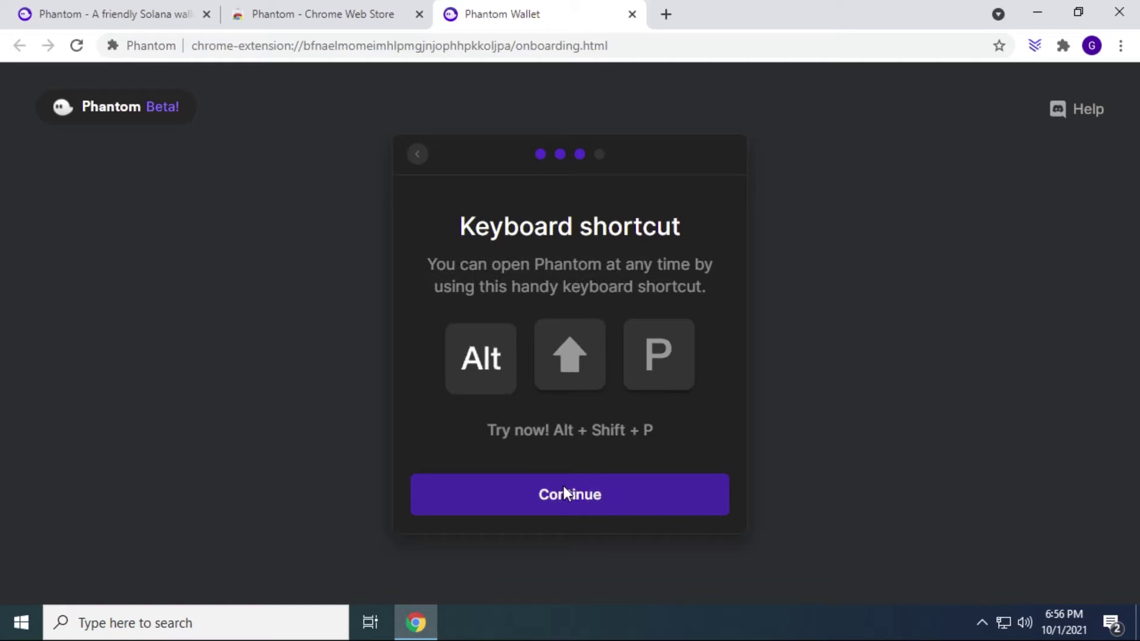
{"action": "key", "text": "shift"}
{"action": "key", "text": "alt+shift+p"}
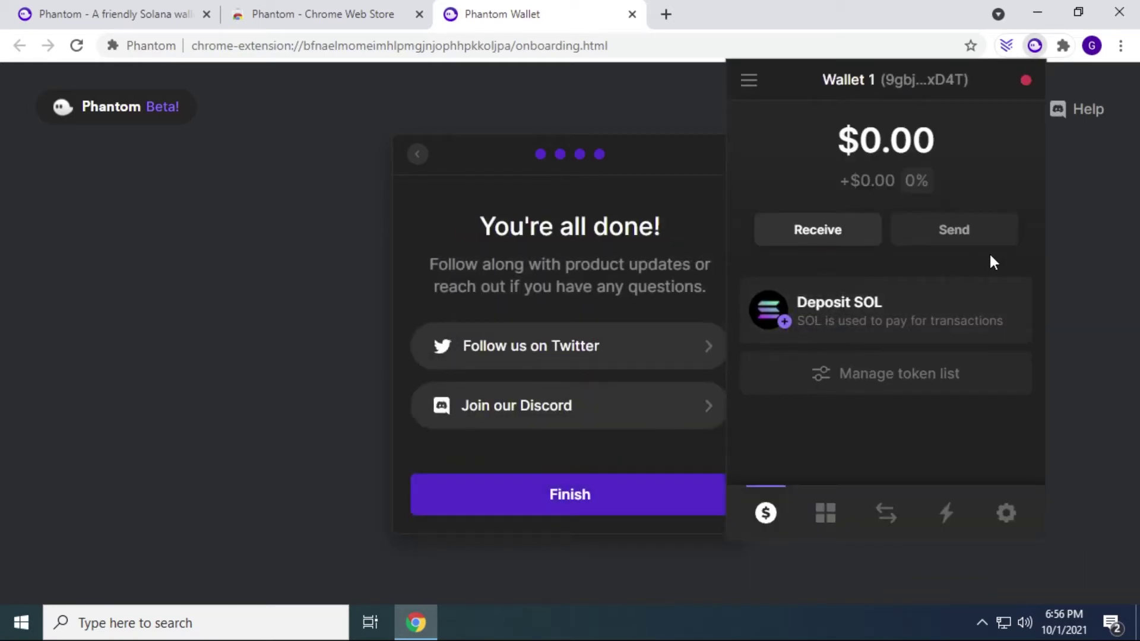
- Pin Phantom to the Chrome toolbar, close the leftover tabs, and reopen the wallet from its icon
{"action": "left_click", "coordinate": [1086, 207]}
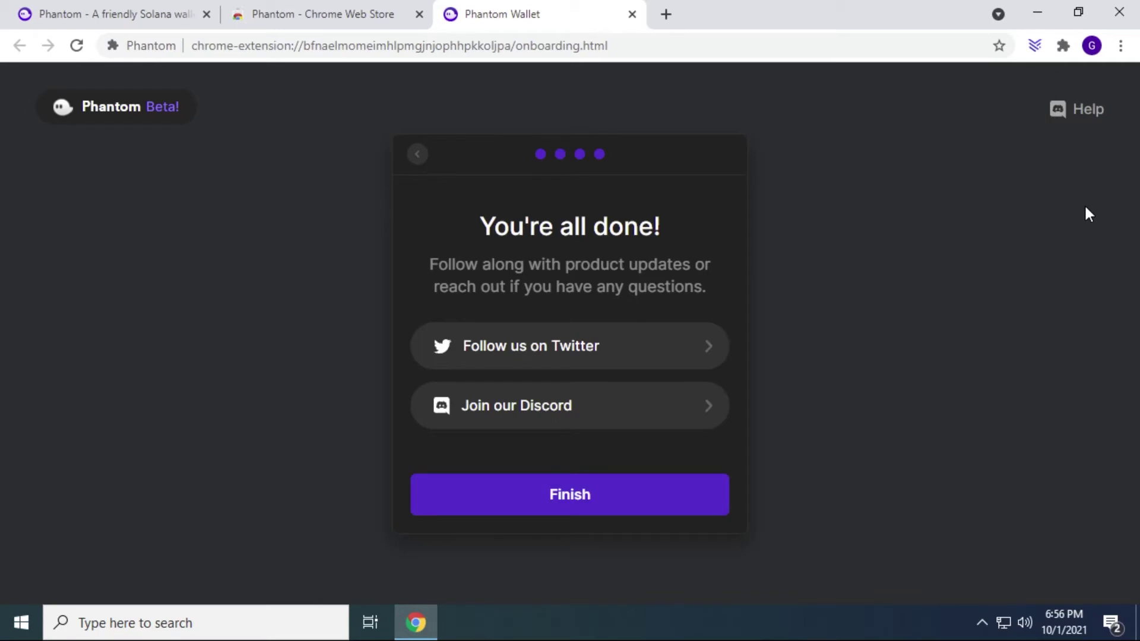
{"action": "left_click", "coordinate": [1063, 46]}
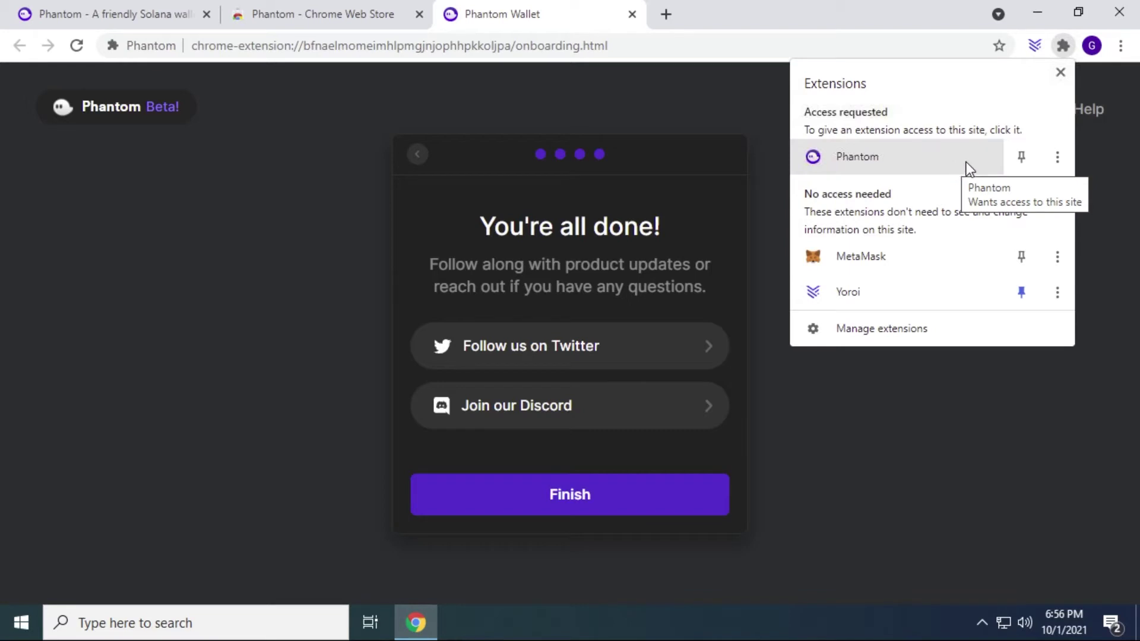
{"action": "left_click", "coordinate": [1022, 160]}
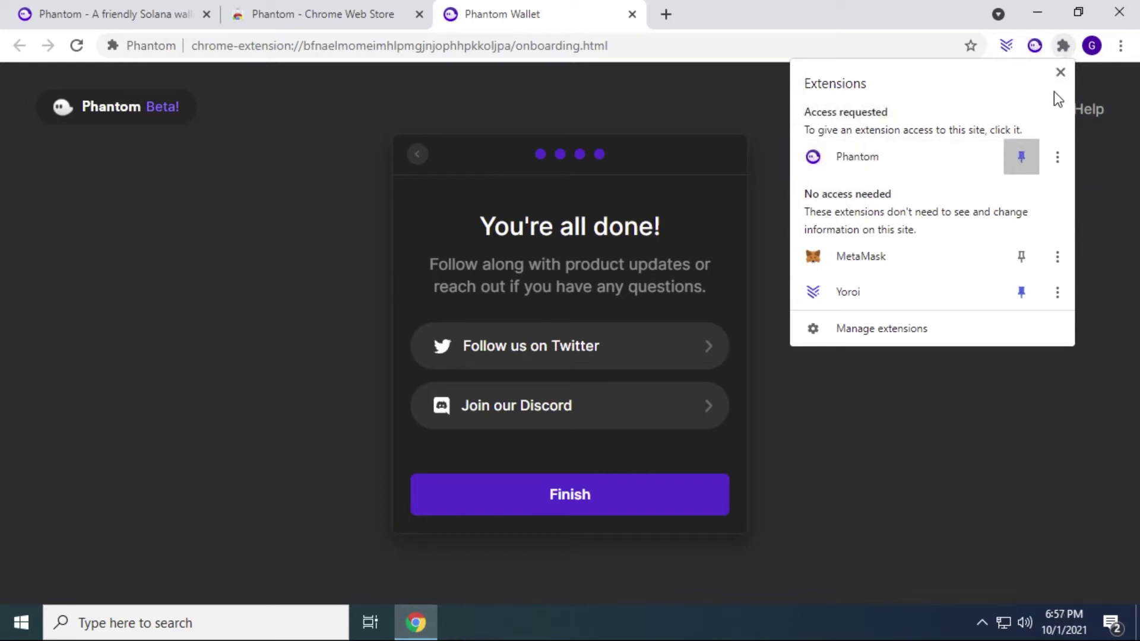
{"action": "left_click", "coordinate": [1060, 71]}
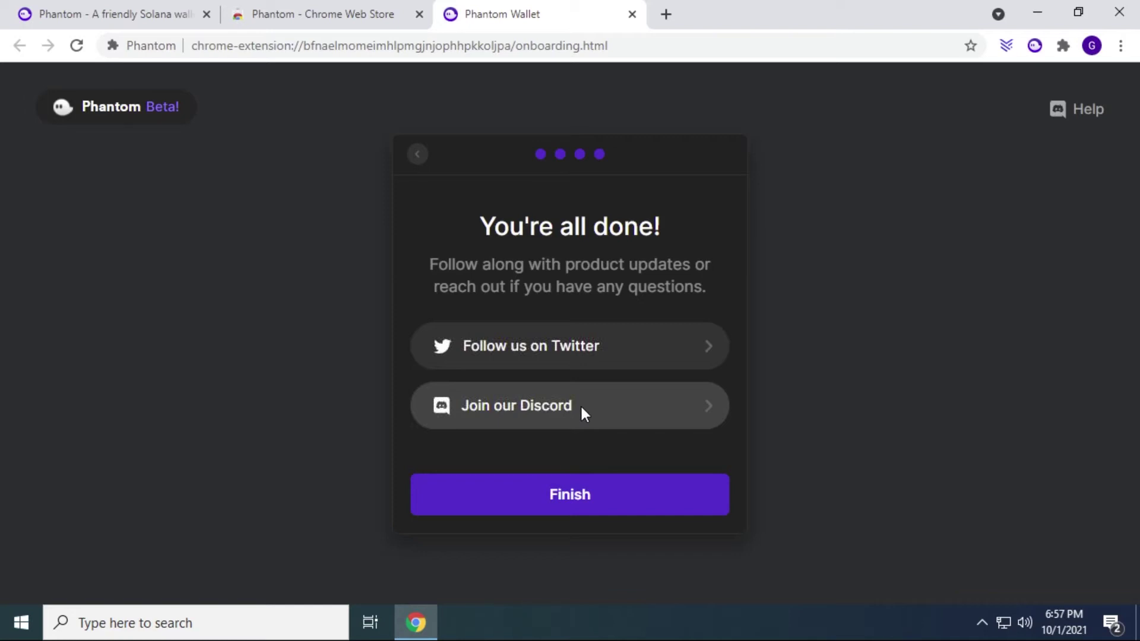
{"action": "left_click", "coordinate": [570, 495]}
{"action": "left_click", "coordinate": [1035, 46]}
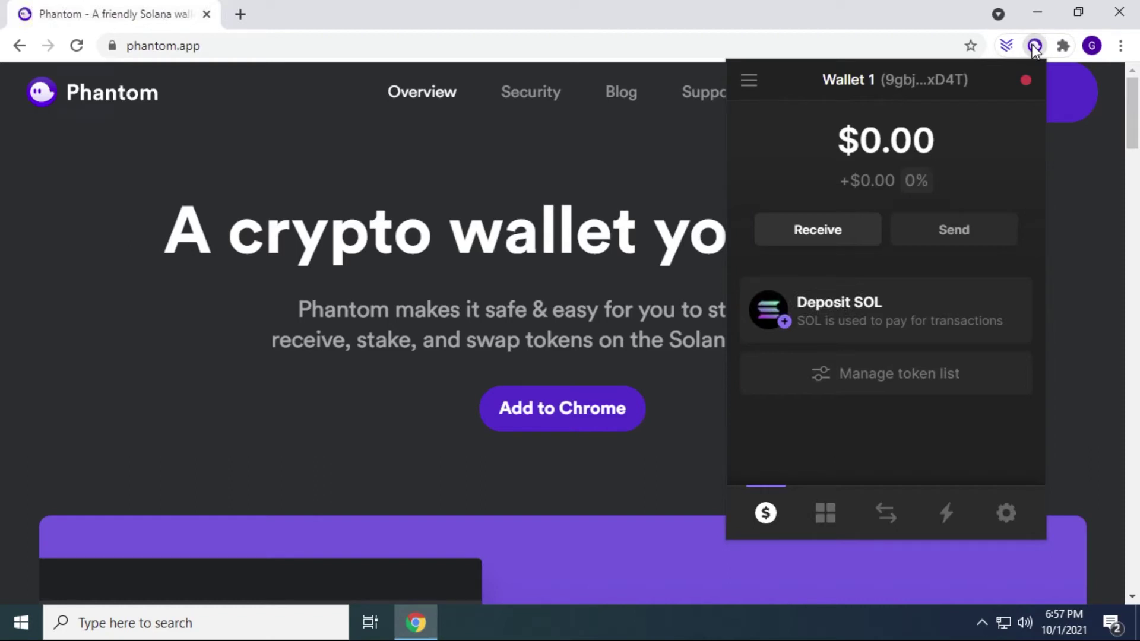
- View Wallet 1's SOL receiving QR code and address, then return to the $0.00 home view
{"action": "left_click", "coordinate": [846, 239]}
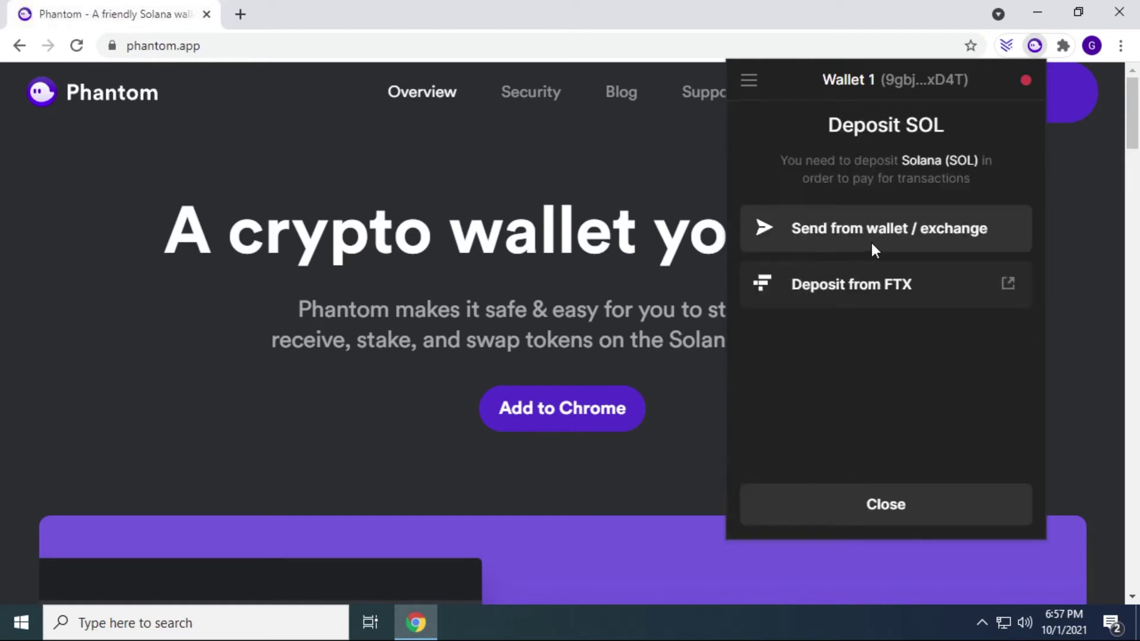
{"action": "left_click", "coordinate": [958, 237]}
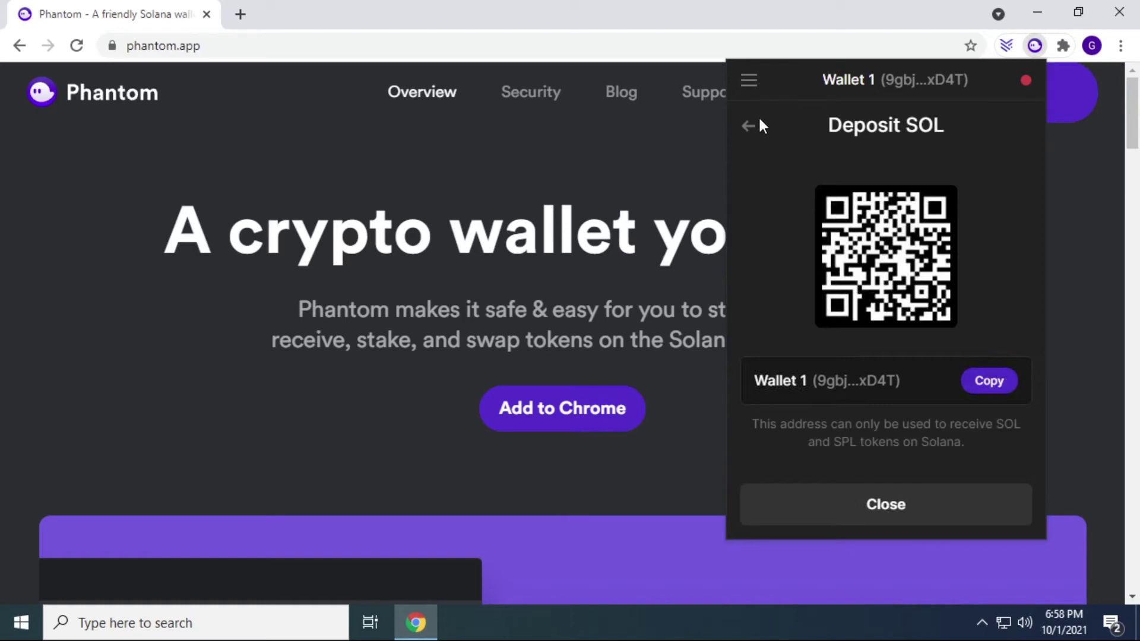
{"action": "left_click", "coordinate": [747, 127]}
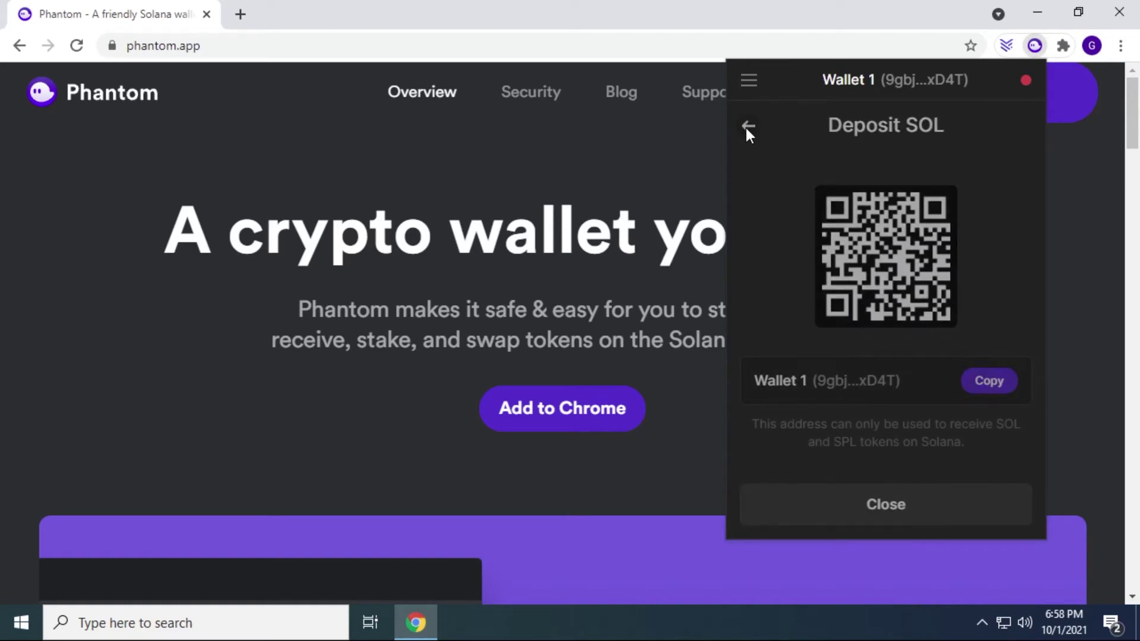
{"action": "left_click", "coordinate": [863, 512]}
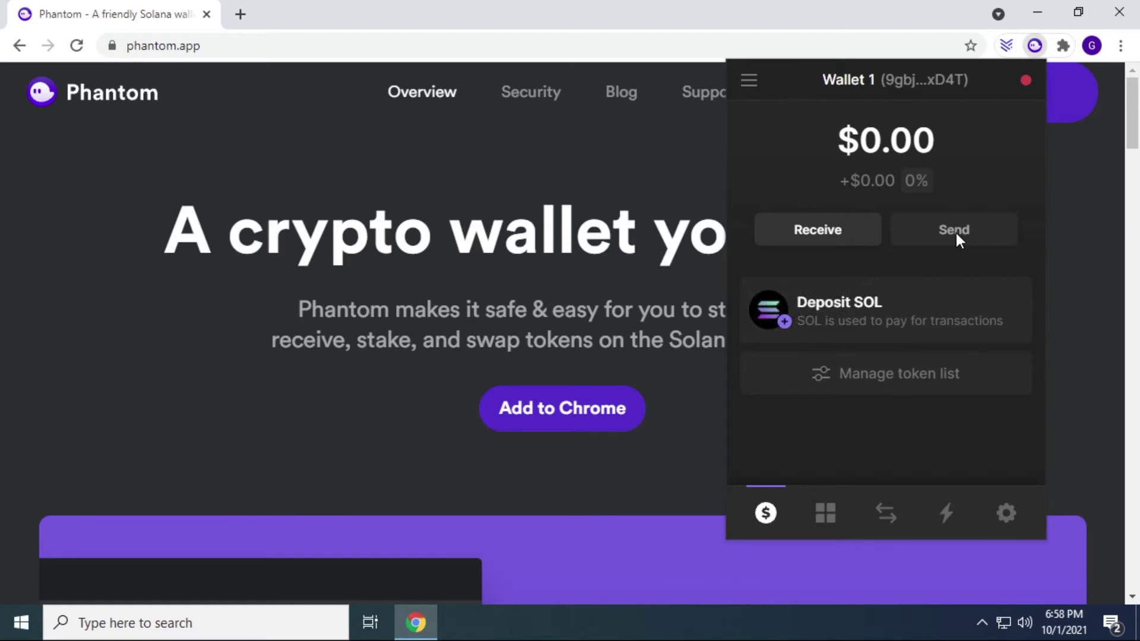
- Scroll through the Manage token list, then close it
{"action": "left_click", "coordinate": [923, 382]}
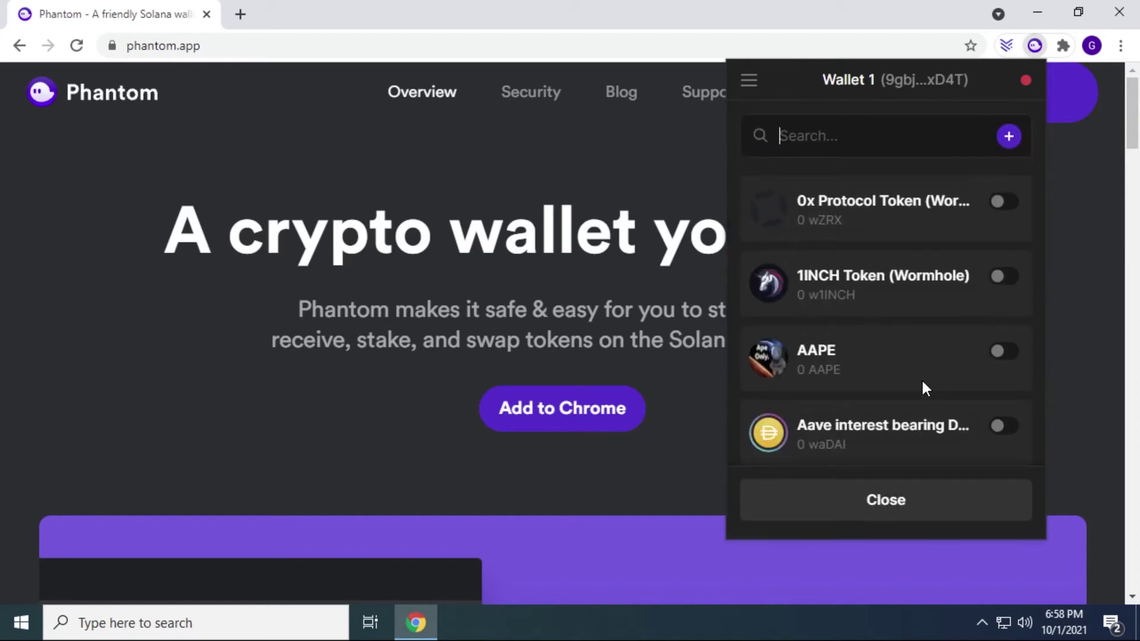
{"action": "scroll", "coordinate": [862, 302], "scroll_direction": "down", "scroll_amount": 12}
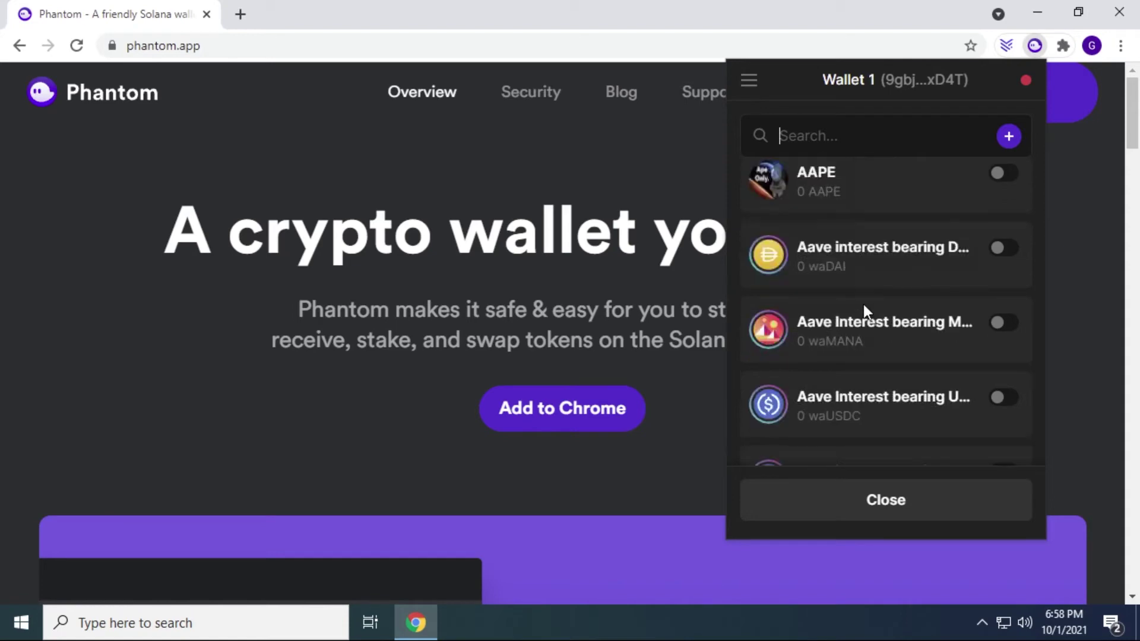
{"action": "scroll", "coordinate": [862, 302], "scroll_direction": "down", "scroll_amount": 9}
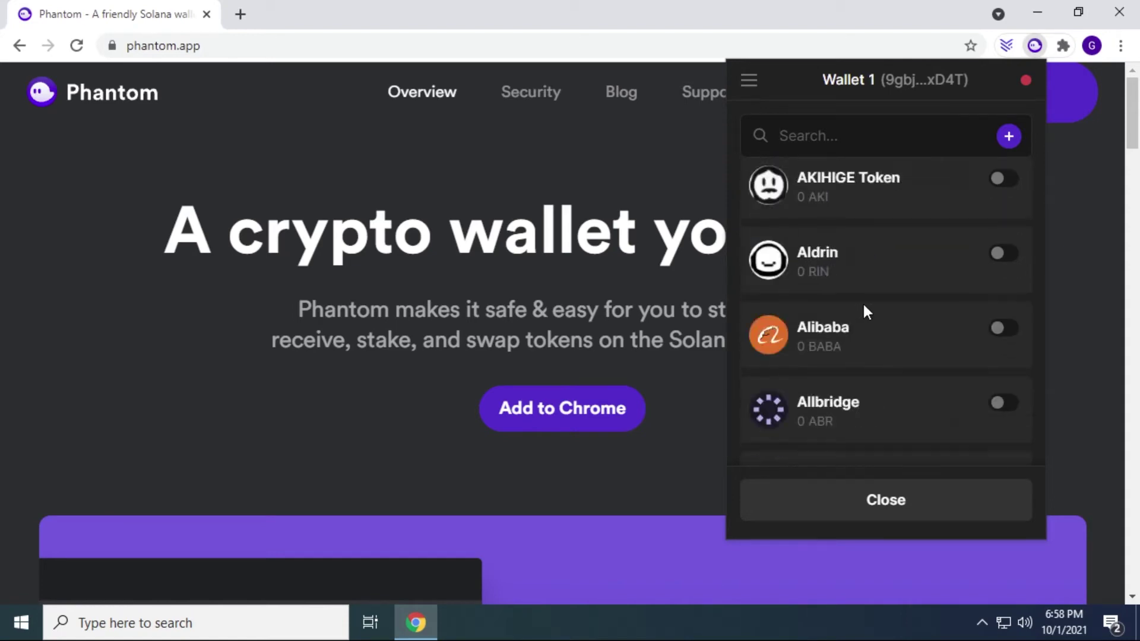
{"action": "scroll", "coordinate": [863, 304], "scroll_direction": "up", "scroll_amount": 5}
{"action": "scroll", "coordinate": [863, 302], "scroll_direction": "up", "scroll_amount": 8}
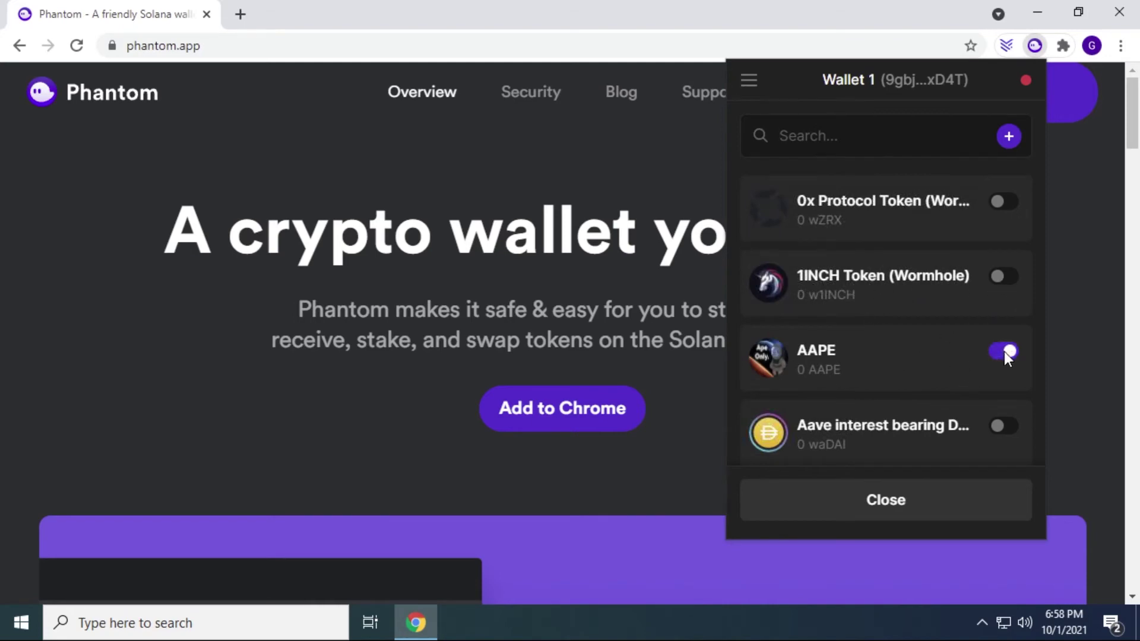
{"action": "left_click", "coordinate": [897, 501]}
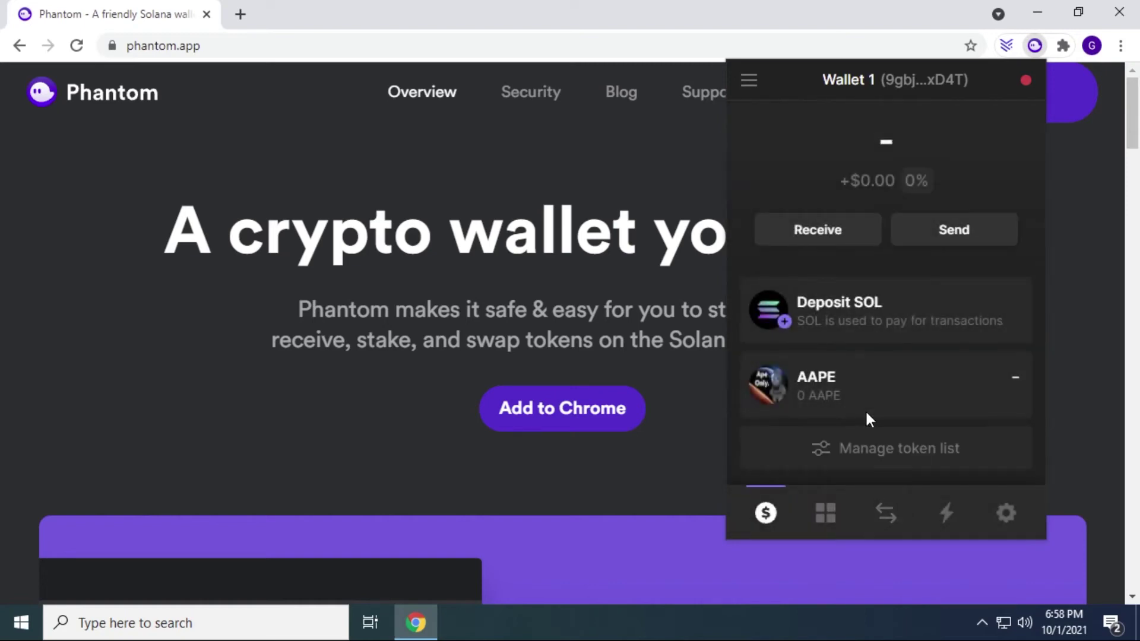
- Show AAPE's deposit QR code, copy the wallet address, and return to the token list
{"action": "left_click", "coordinate": [898, 402]}
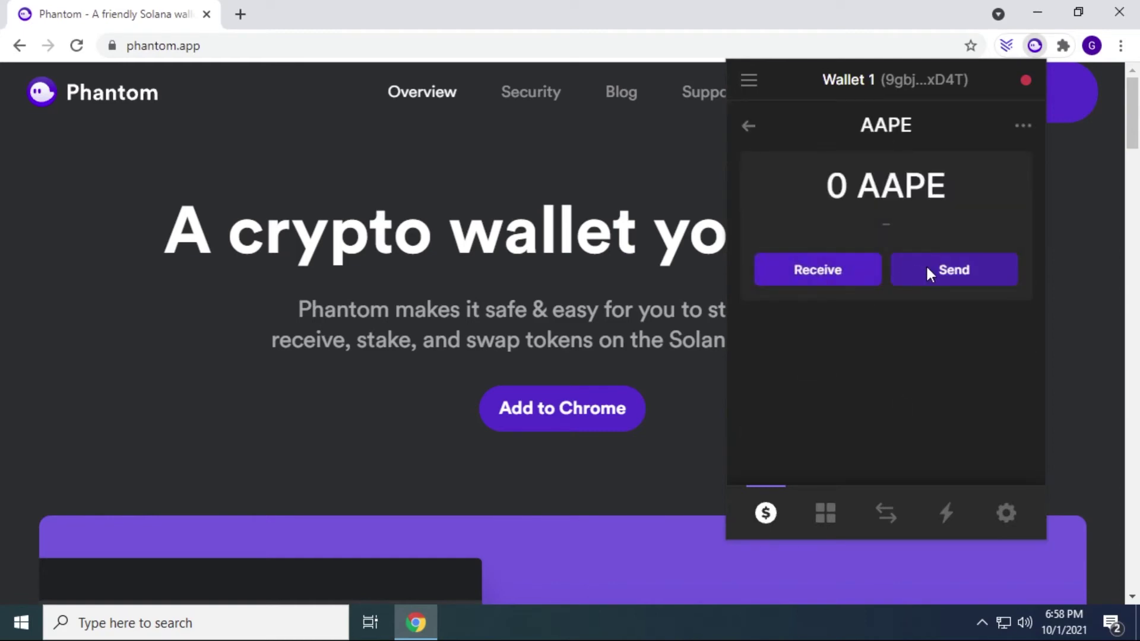
{"action": "left_click", "coordinate": [822, 273]}
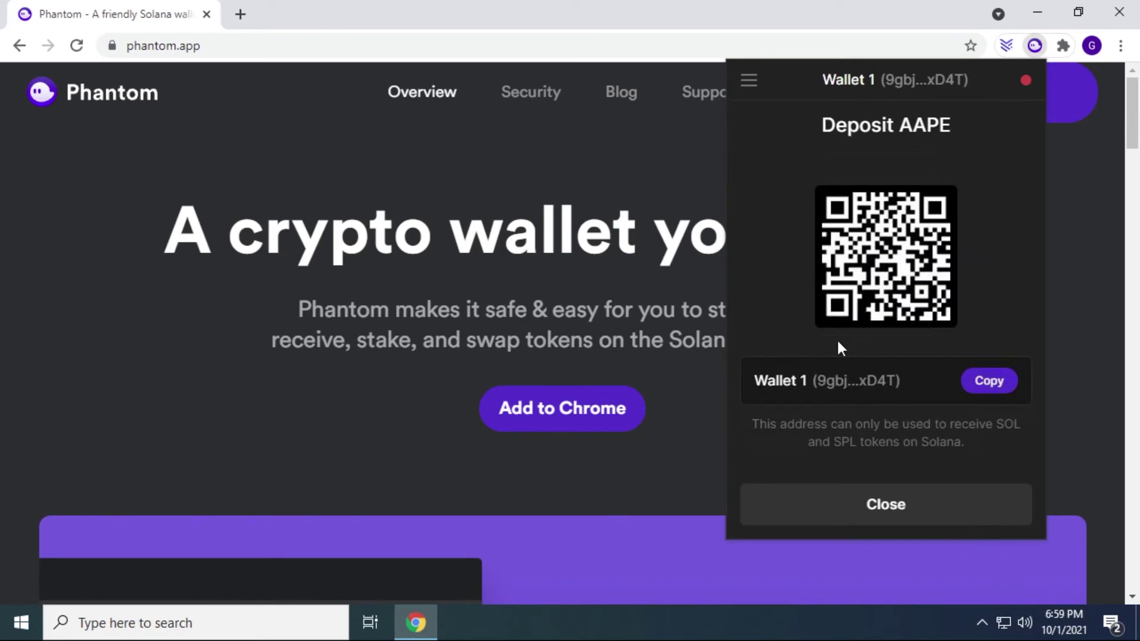
{"action": "left_click", "coordinate": [969, 387]}
{"action": "left_click", "coordinate": [904, 502]}
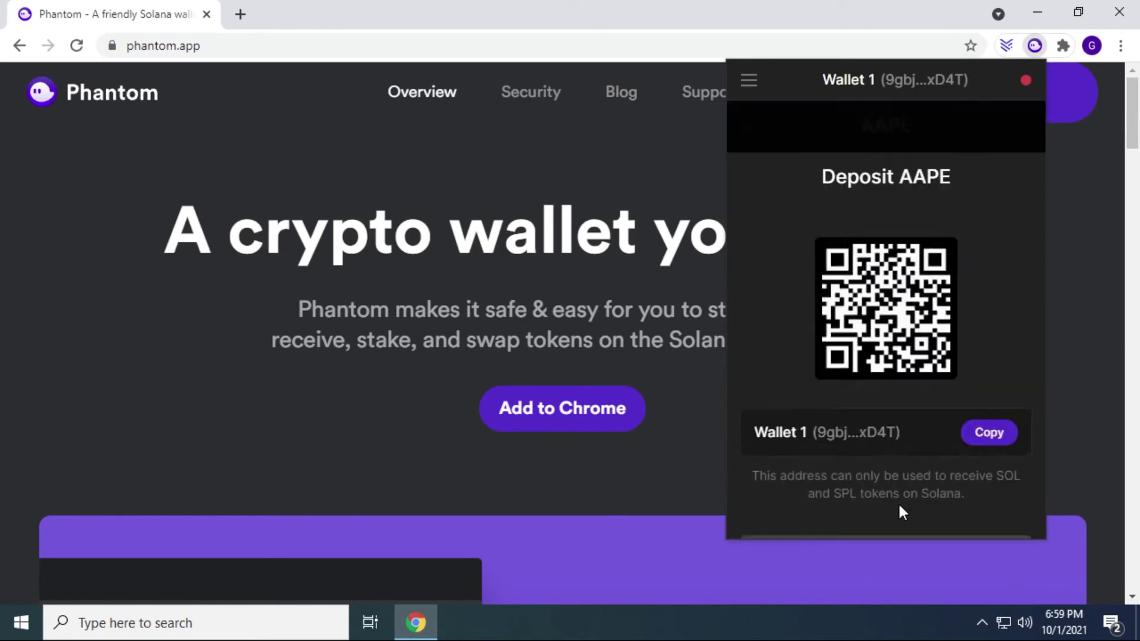
{"action": "left_click", "coordinate": [744, 126]}
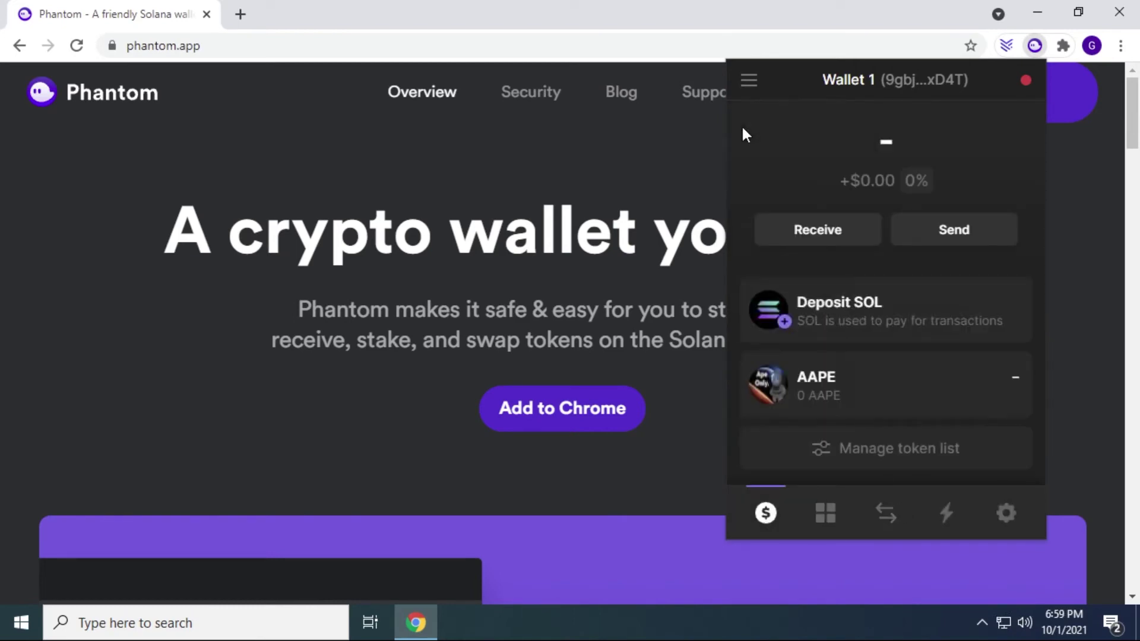
- Toggle AAPE off in Manage token list so it leaves the home view
{"action": "left_click", "coordinate": [888, 445]}
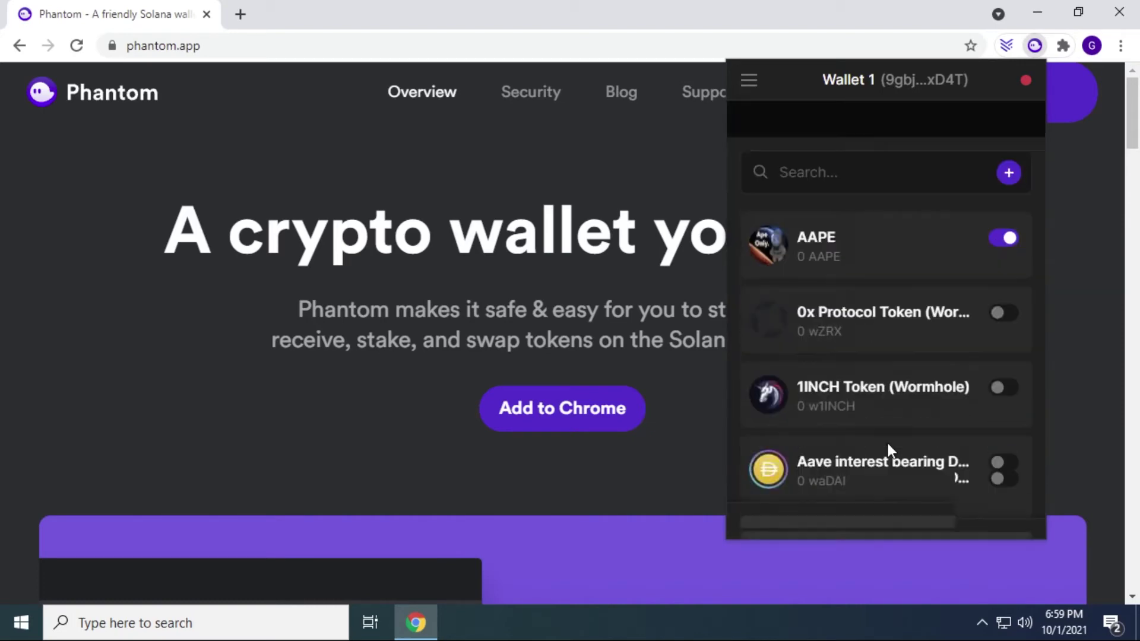
{"action": "left_click", "coordinate": [997, 200]}
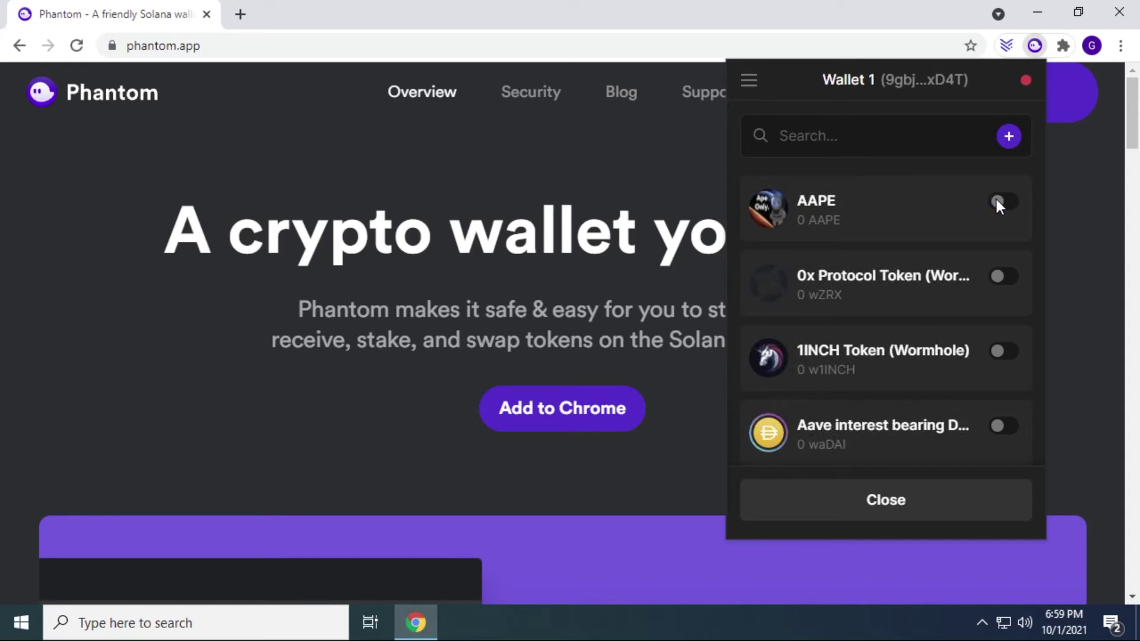
{"action": "left_click", "coordinate": [858, 492]}
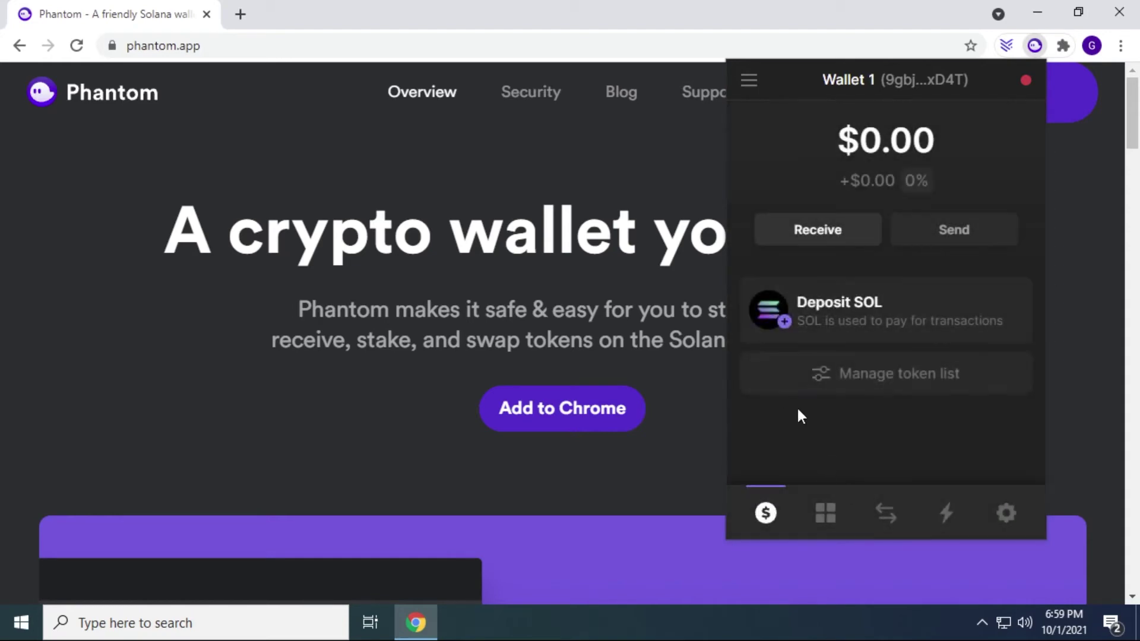
- Browse empty Collectibles, the SOL-to-USDT swap form and its token choices, and Recent Activity
{"action": "left_click", "coordinate": [824, 514]}
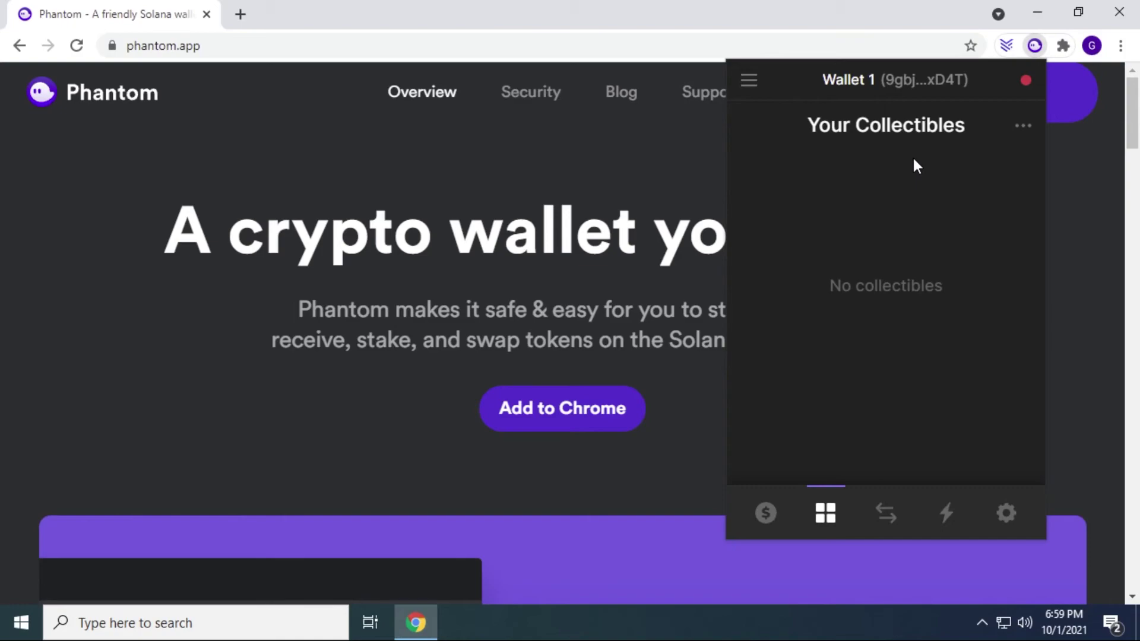
{"action": "left_click", "coordinate": [886, 514]}
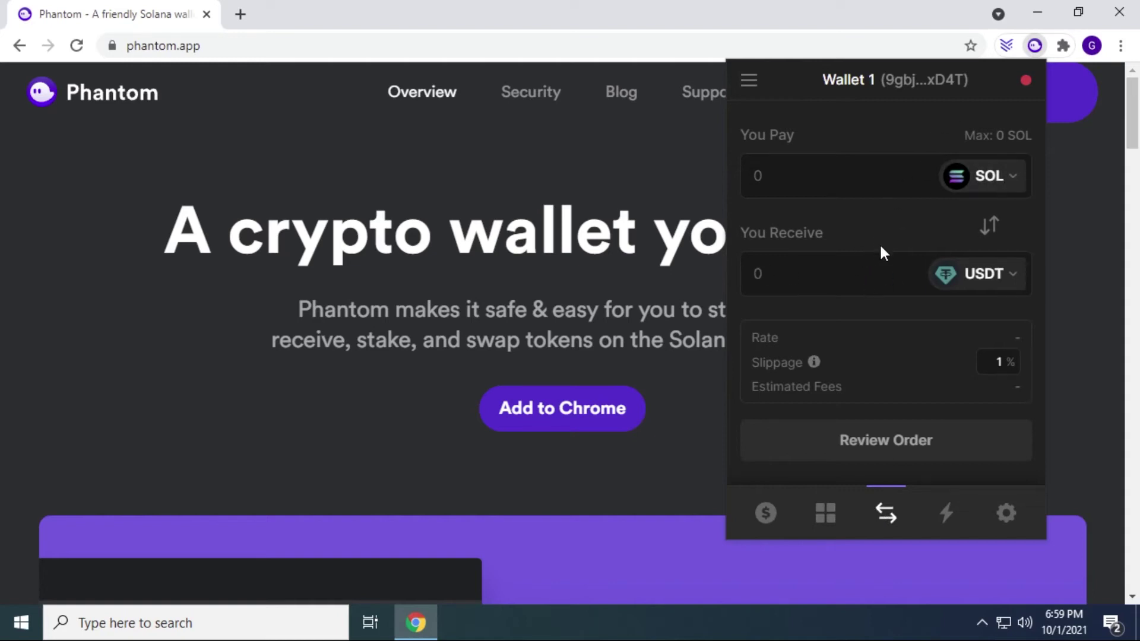
{"action": "left_click", "coordinate": [988, 271]}
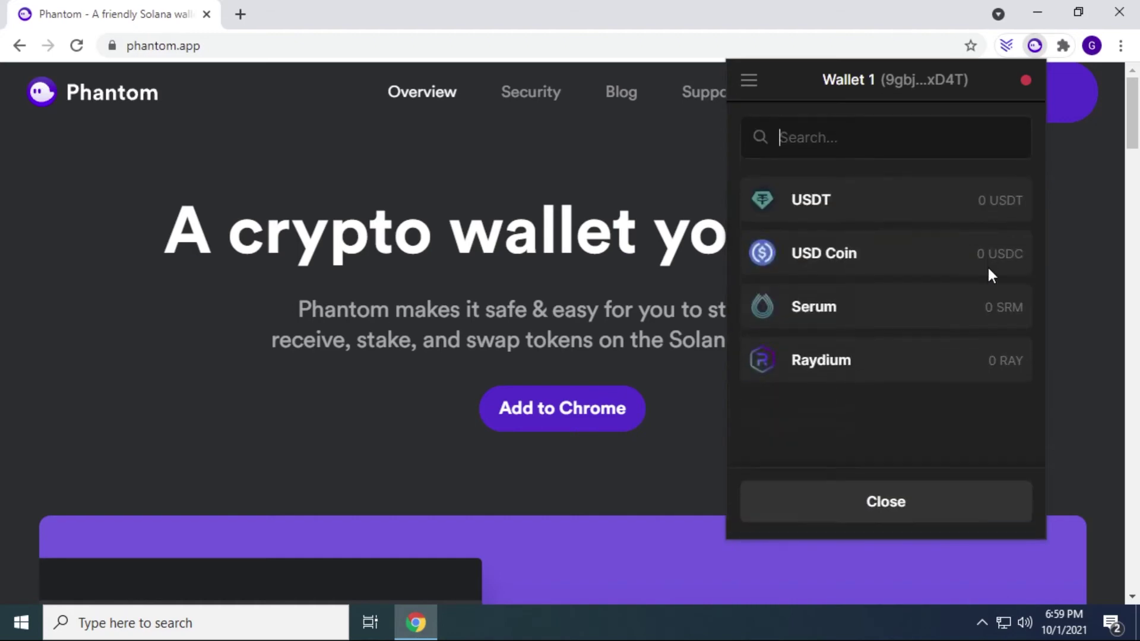
{"action": "left_click", "coordinate": [881, 496]}
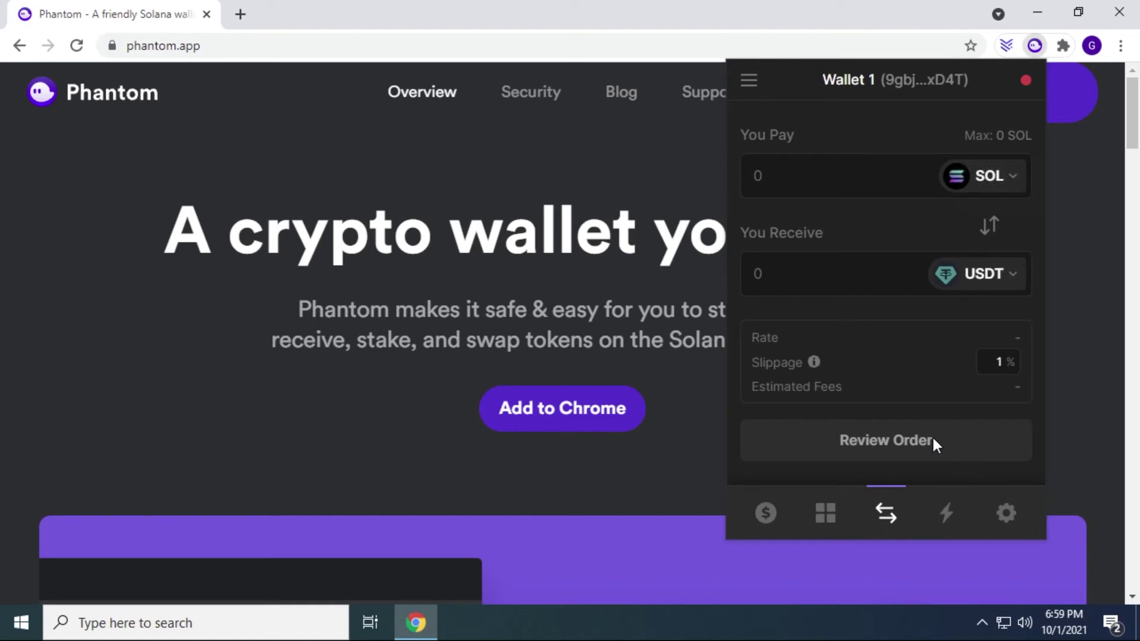
{"action": "left_click", "coordinate": [950, 516]}
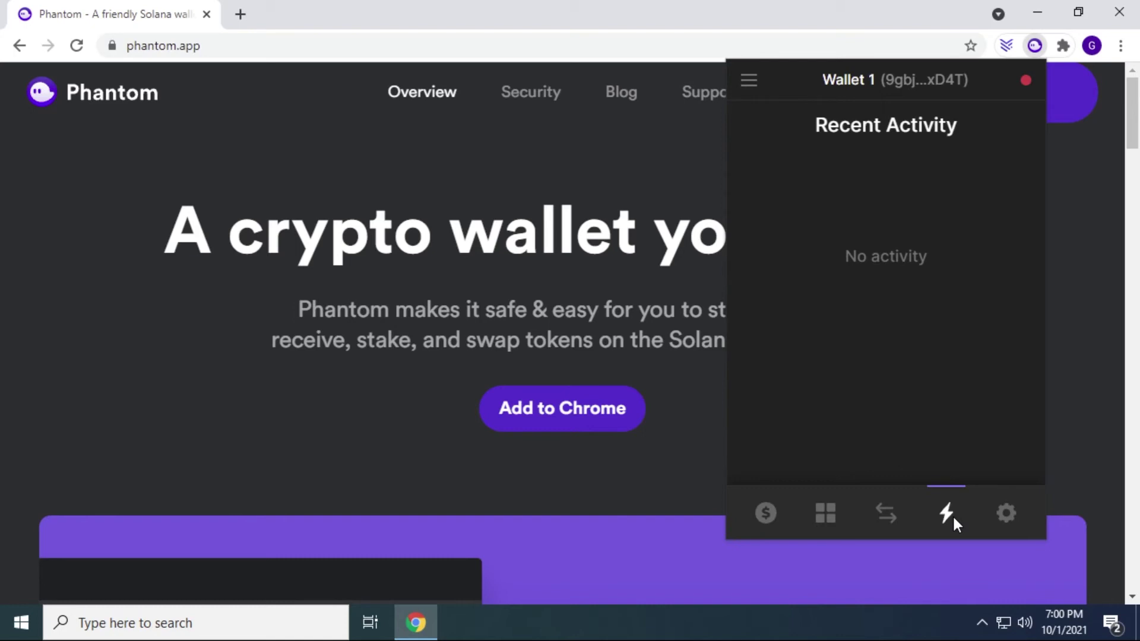
{"action": "left_click", "coordinate": [999, 513]}
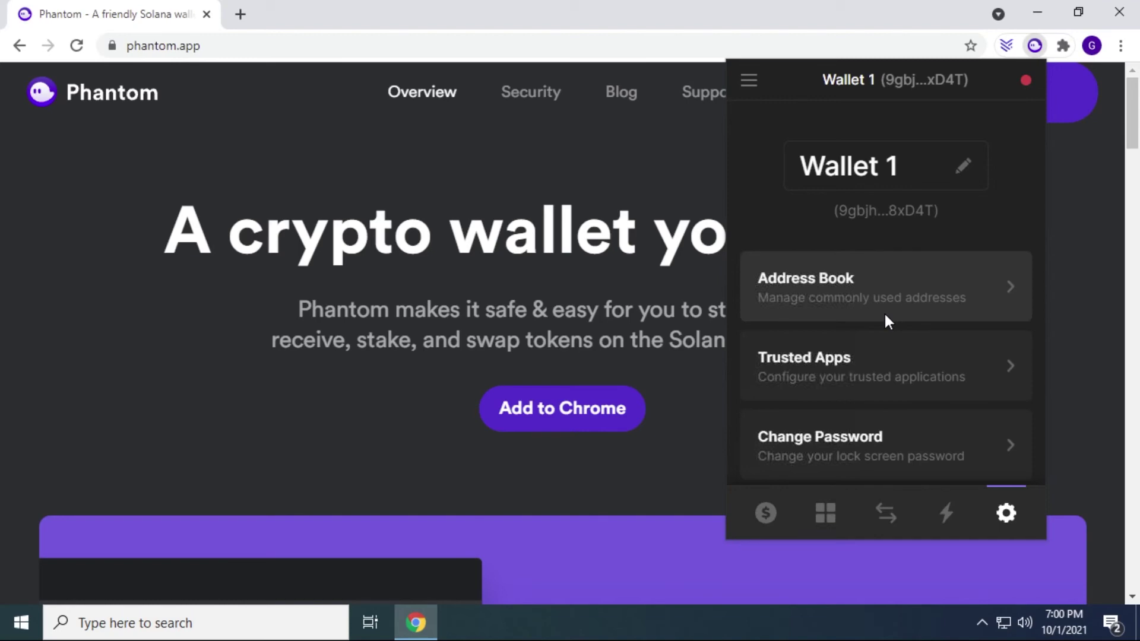
- Check that Trusted Apps lists none, then view the Auto-Lock Timer set to 15 minutes
{"action": "left_click", "coordinate": [895, 371]}
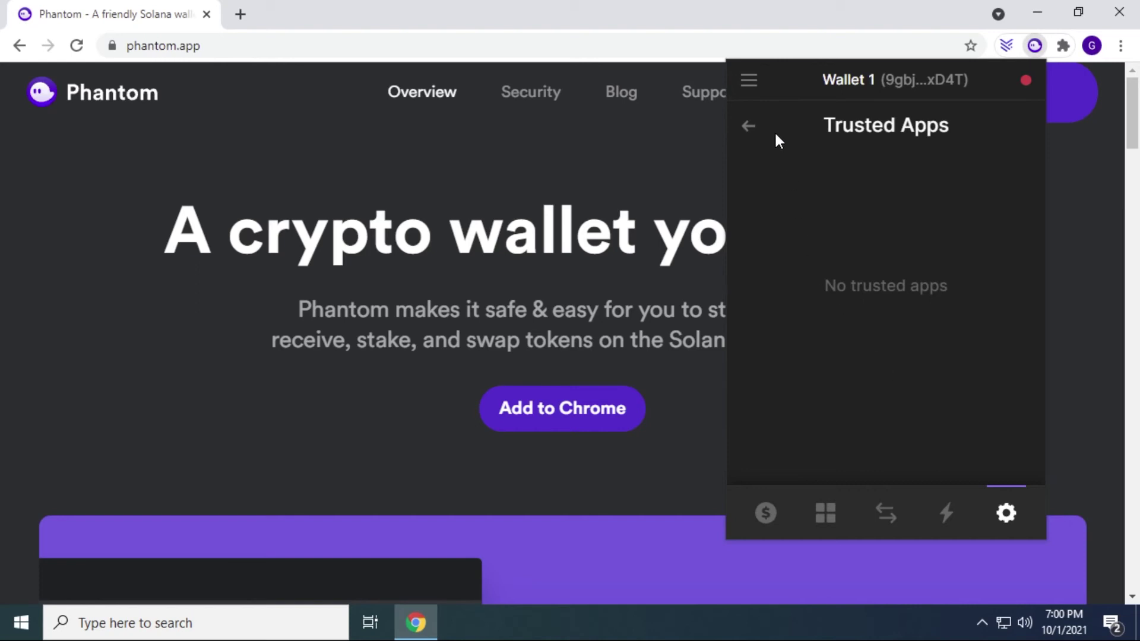
{"action": "left_click", "coordinate": [749, 126]}
{"action": "scroll", "coordinate": [840, 314], "scroll_direction": "down", "scroll_amount": 3}
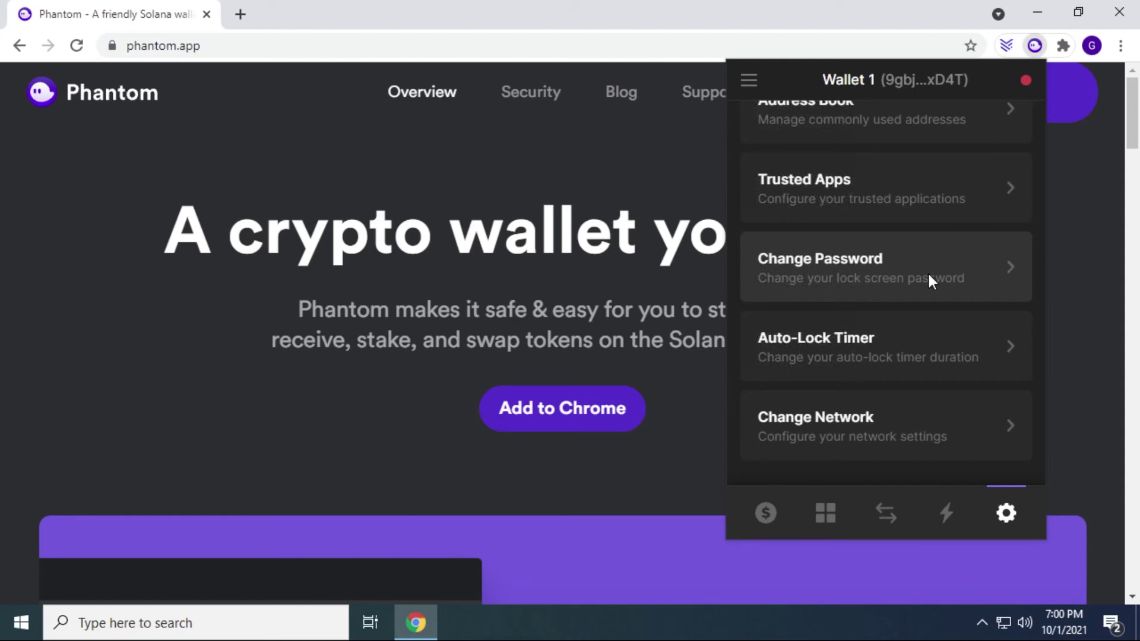
{"action": "left_click", "coordinate": [885, 358]}
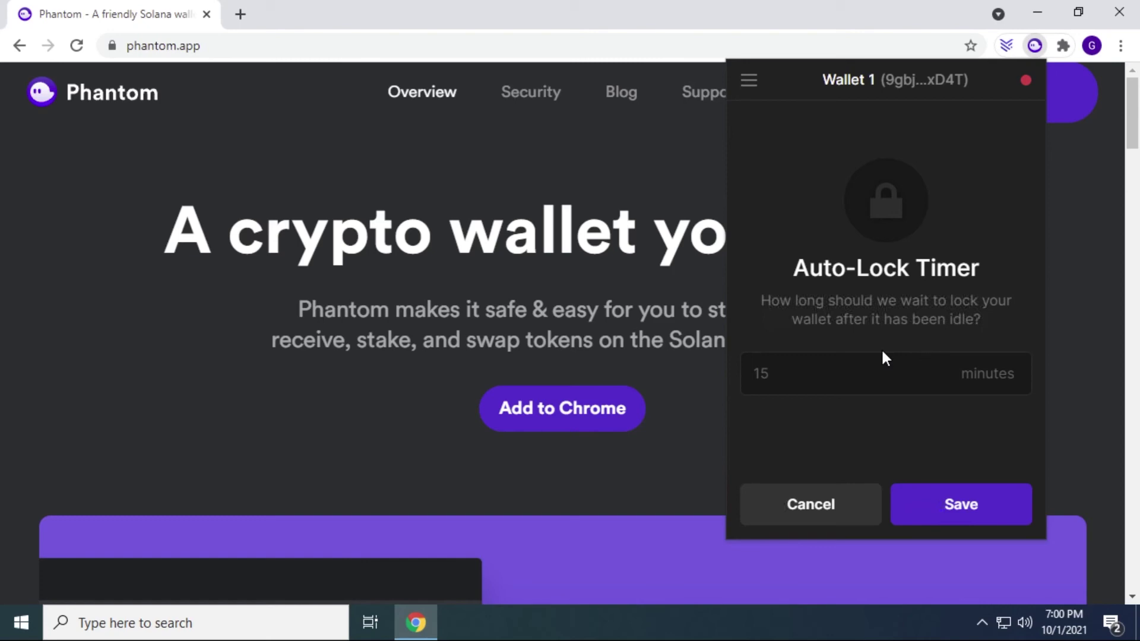
- Keep the auto-lock timer and Mainnet Beta network, review the private key and recovery phrase options, then return to Wallet 1's home
{"action": "left_click", "coordinate": [834, 502]}
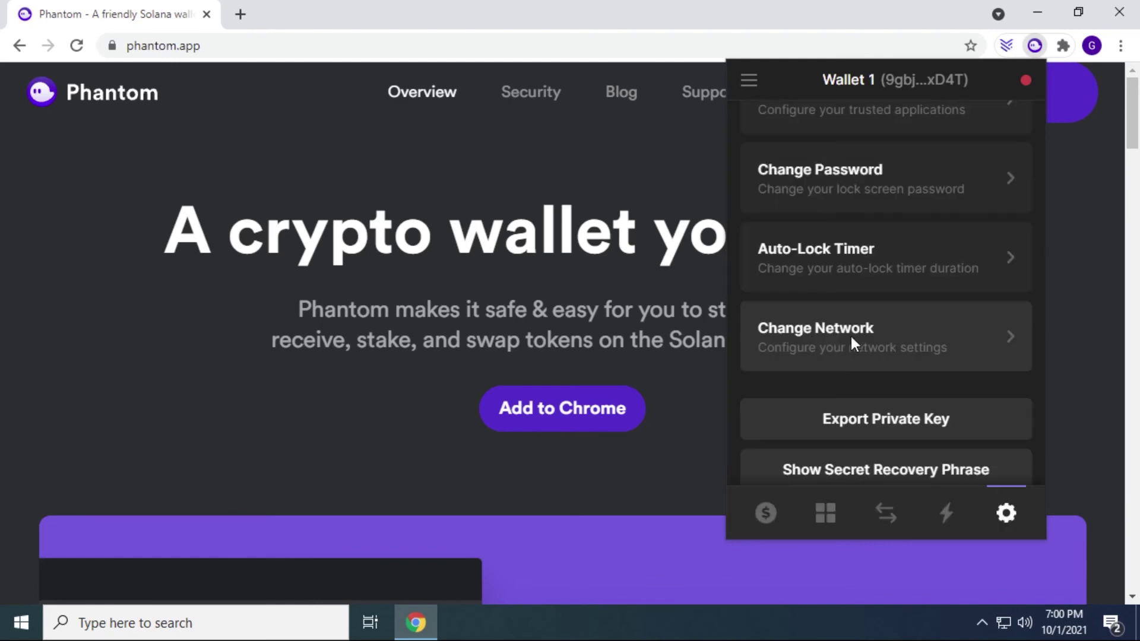
{"action": "left_click", "coordinate": [884, 334]}
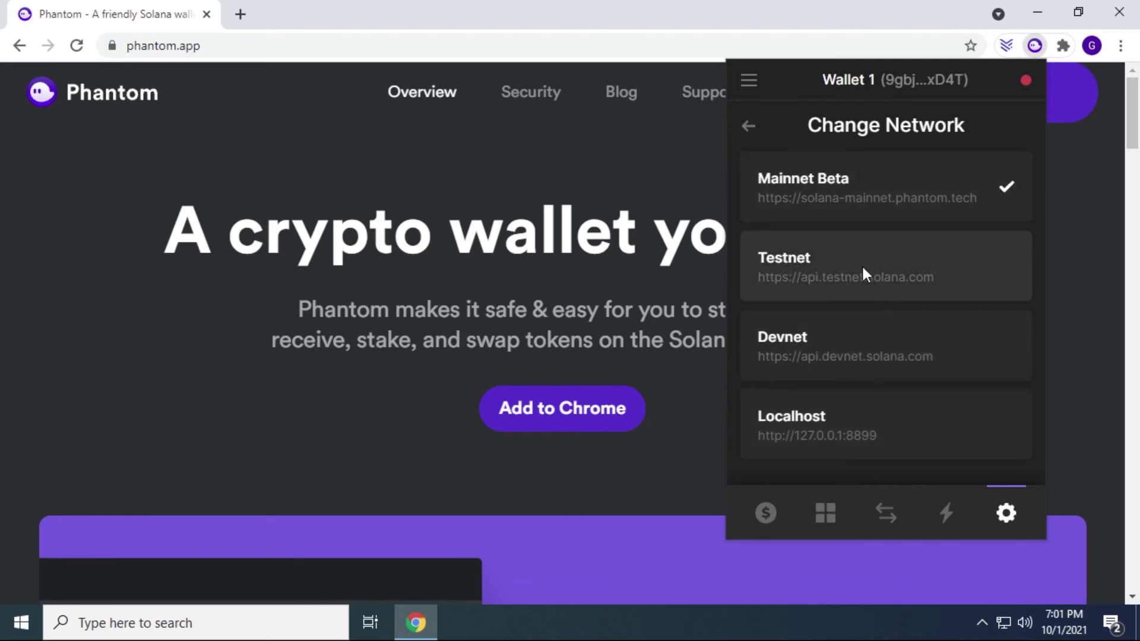
{"action": "left_click", "coordinate": [749, 125]}
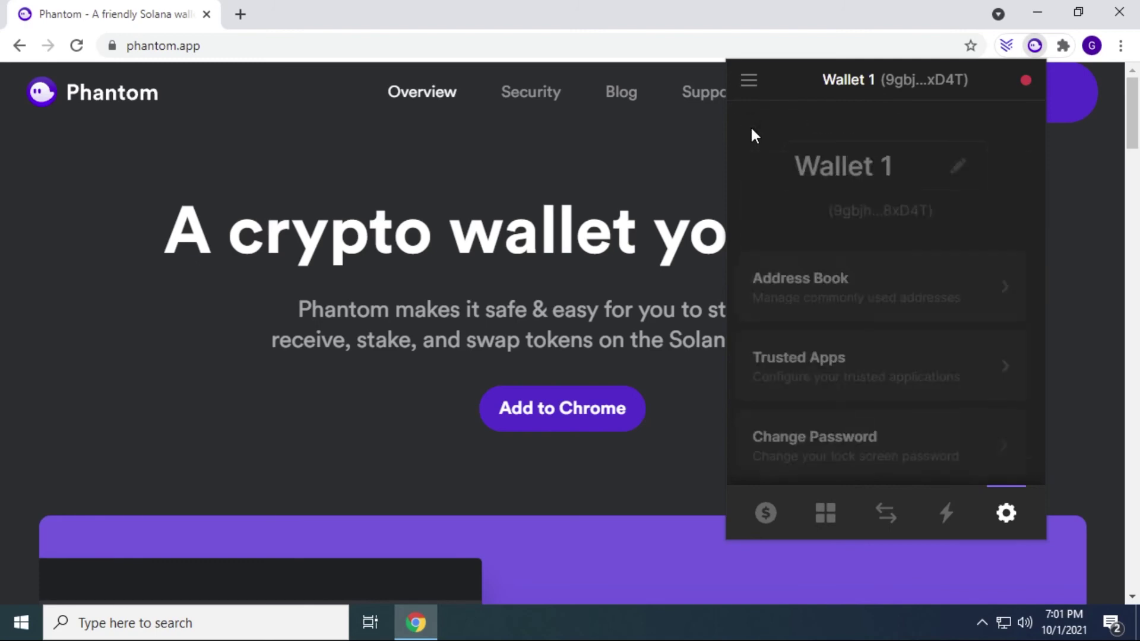
{"action": "scroll", "coordinate": [865, 265], "scroll_direction": "down", "scroll_amount": 4}
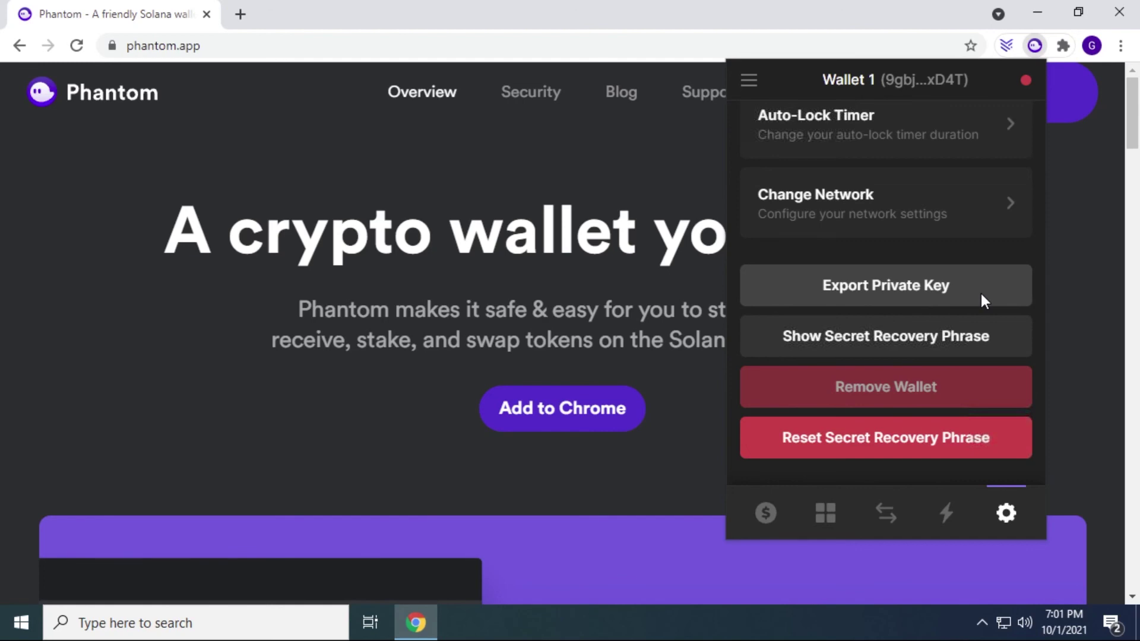
{"action": "left_click", "coordinate": [770, 520]}
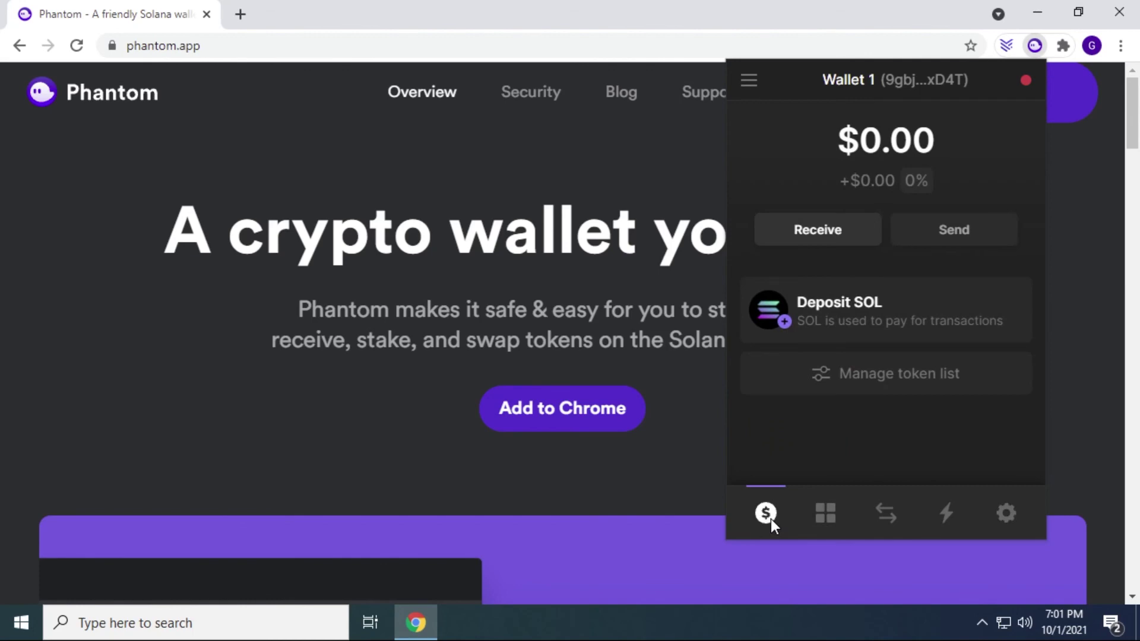